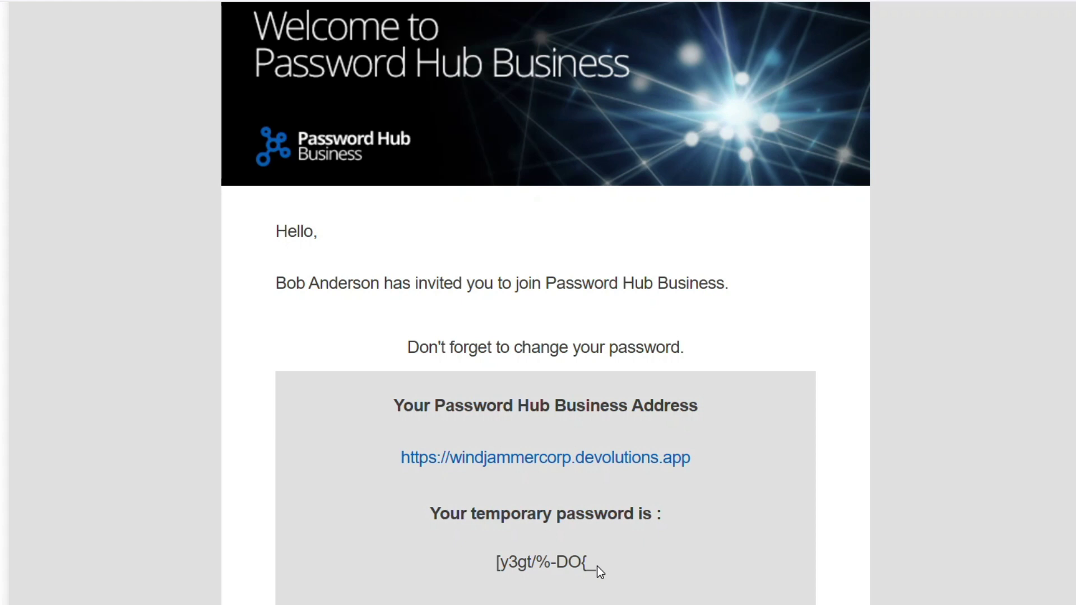
Copy the temporary password and sign in to Devolutions Account with it
{"action": "left_click_drag", "start_coordinate": [597, 566], "coordinate": [488, 573]}
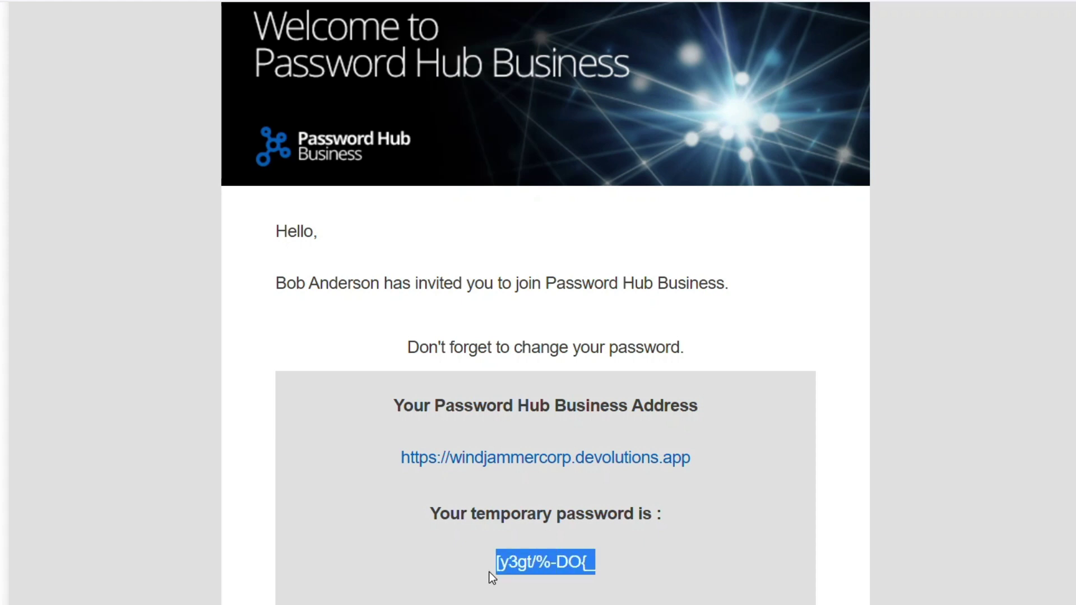
{"action": "left_click", "coordinate": [376, 518]}
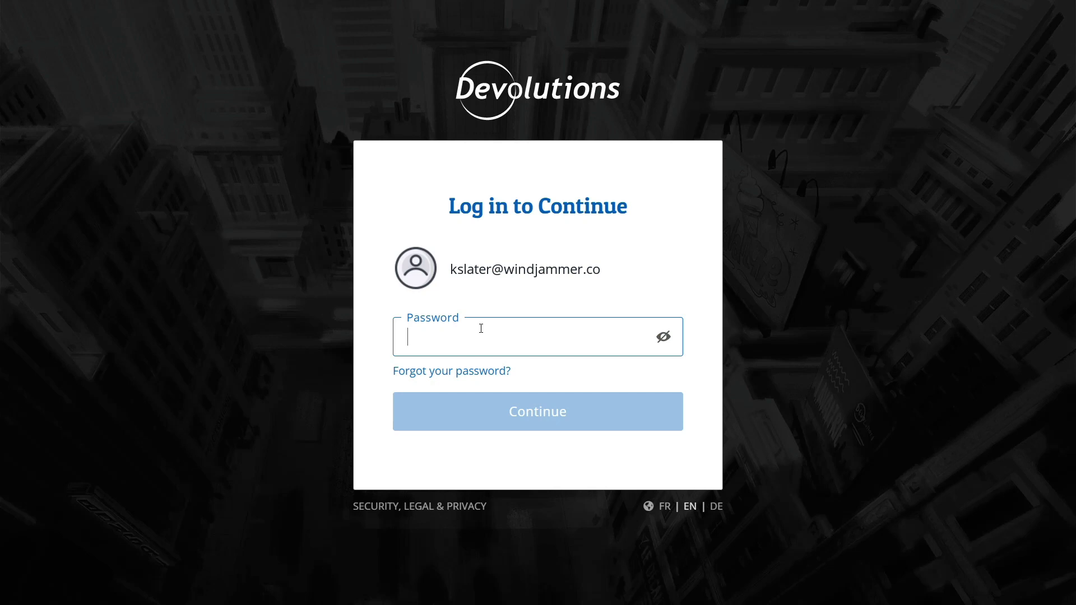
{"action": "key", "text": "ctrl+v"}
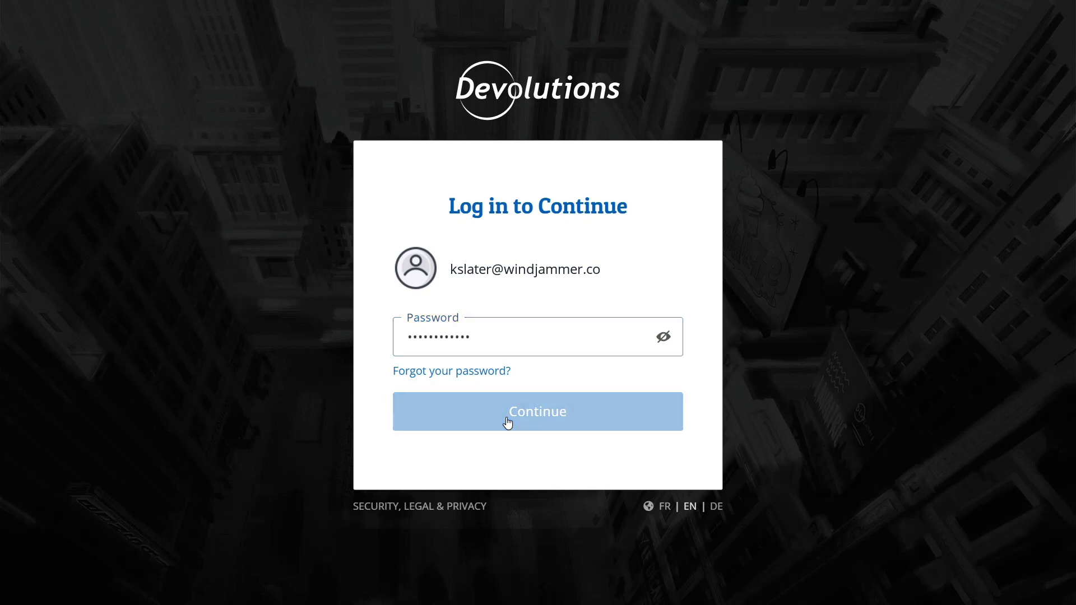
{"action": "left_click", "coordinate": [509, 422]}
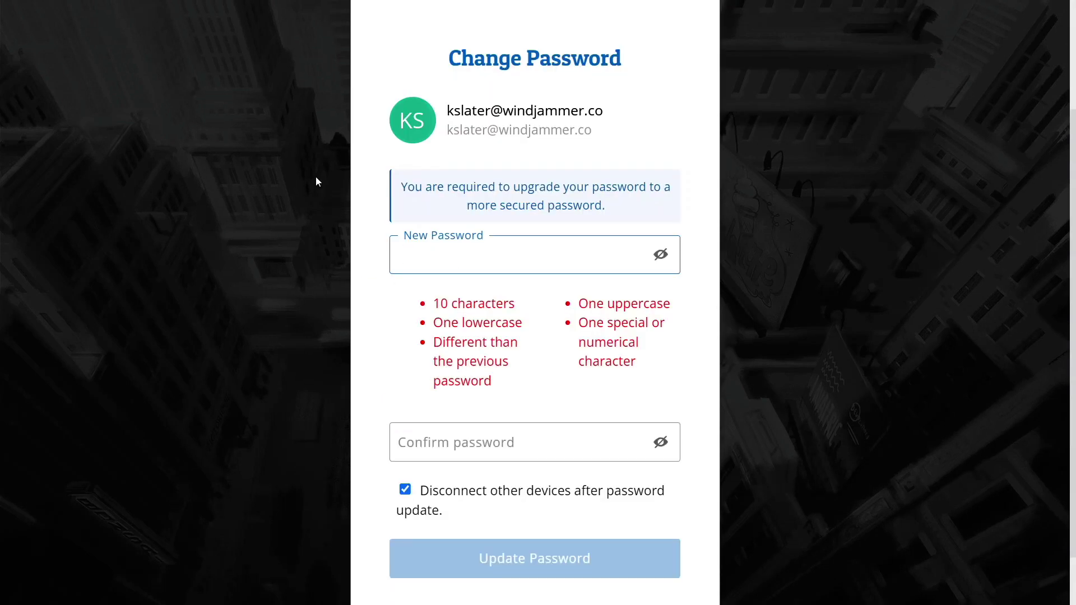
Set a new account password, confirm it, and submit the change
{"action": "key", "text": "ctrl+v"}
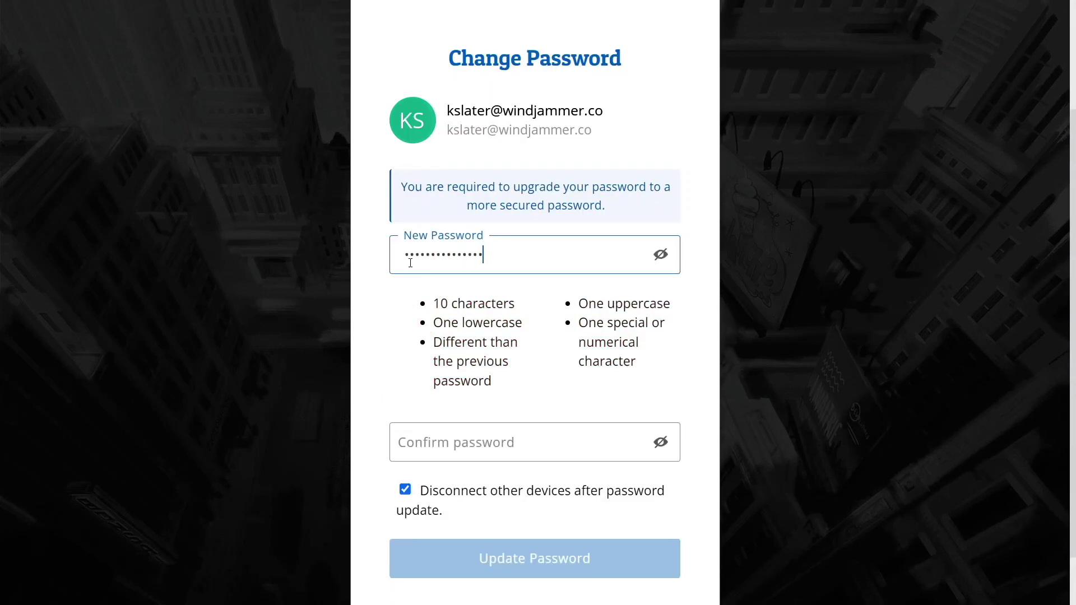
{"action": "key", "text": "Tab"}
{"action": "key", "text": "ctrl+v"}
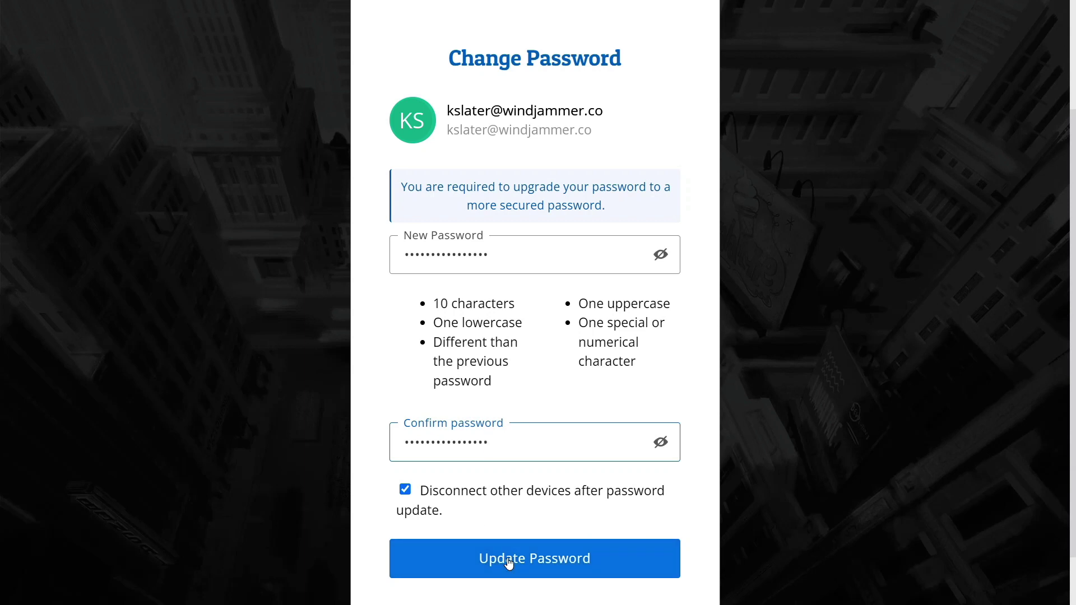
{"action": "left_click", "coordinate": [509, 559]}
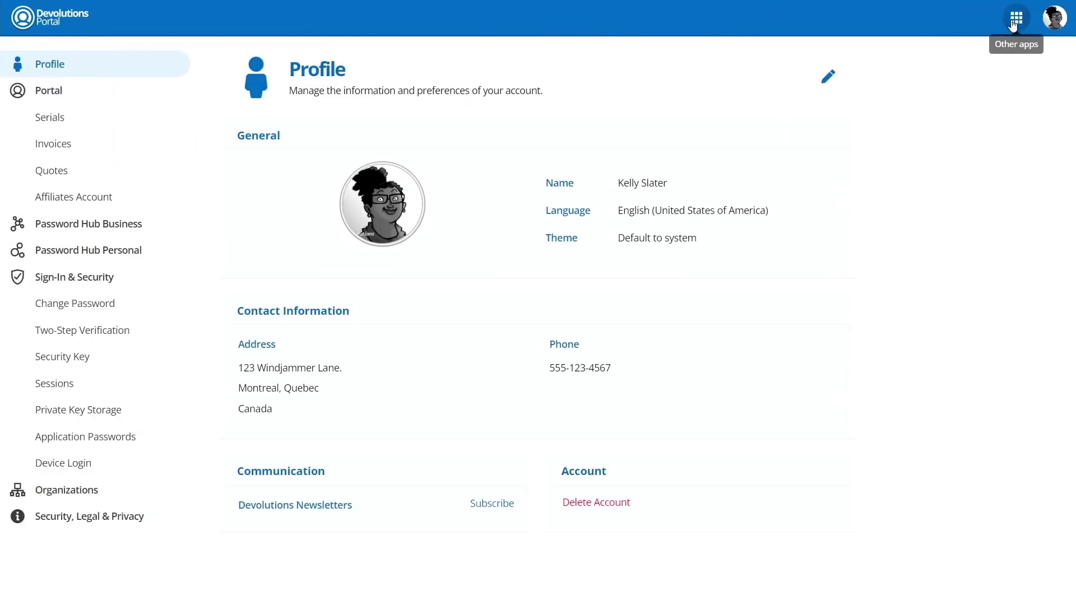
Fill in the first and last name and save the profile
{"action": "left_click", "coordinate": [1016, 17]}
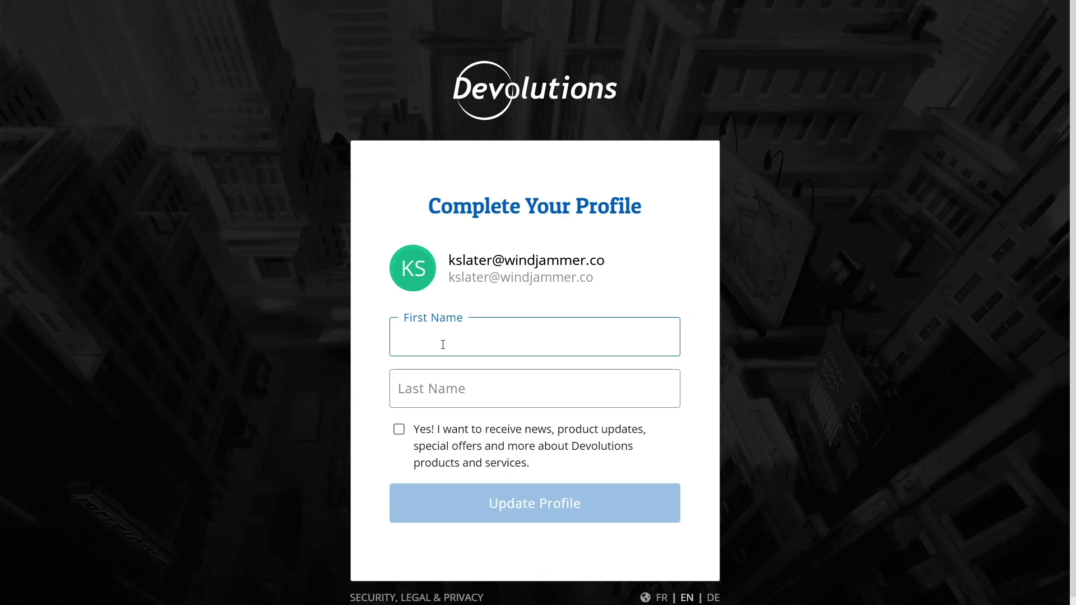
{"action": "type", "text": "Kelly"}
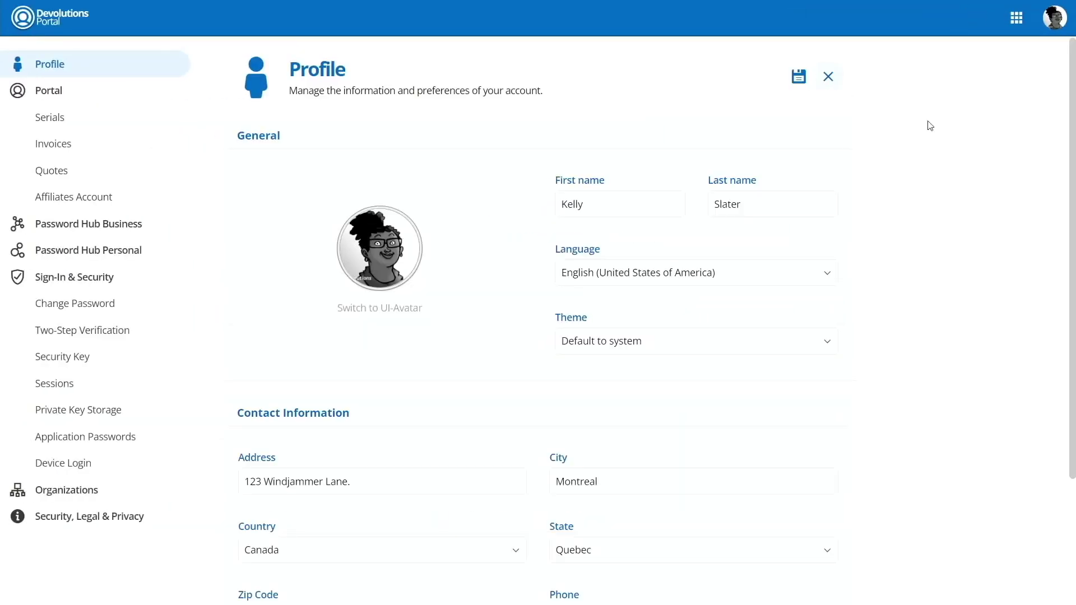
{"action": "left_click_drag", "start_coordinate": [1073, 181], "coordinate": [1051, 321]}
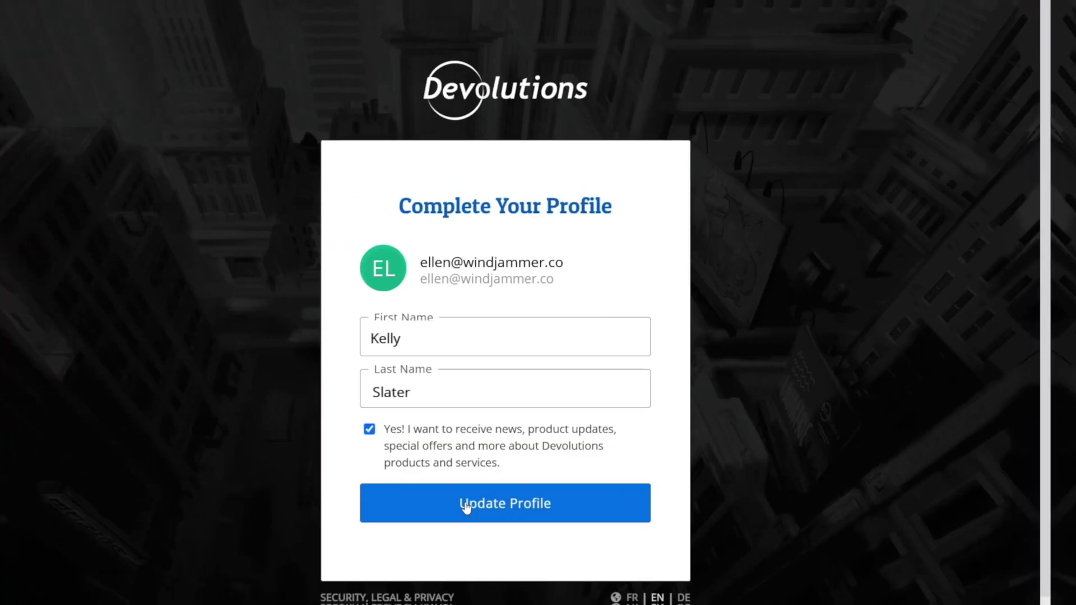
{"action": "left_click", "coordinate": [510, 511]}
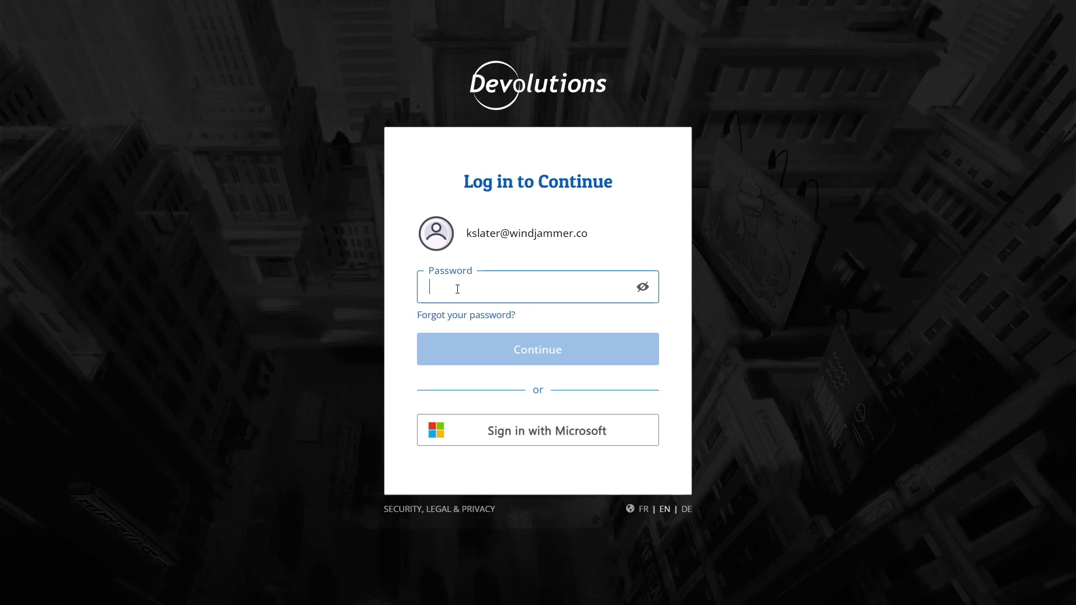
Sign in, view the Telemark and Windjammer Service Desk vaults, then open the empty User Vault
{"action": "key", "text": "ctrl+v"}
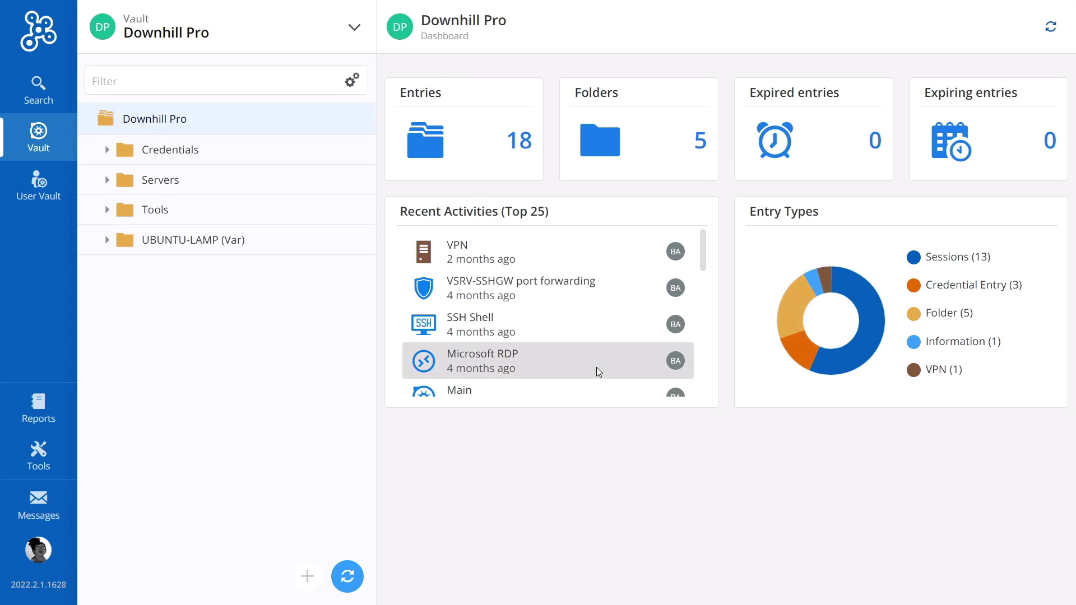
{"action": "left_click", "coordinate": [351, 41]}
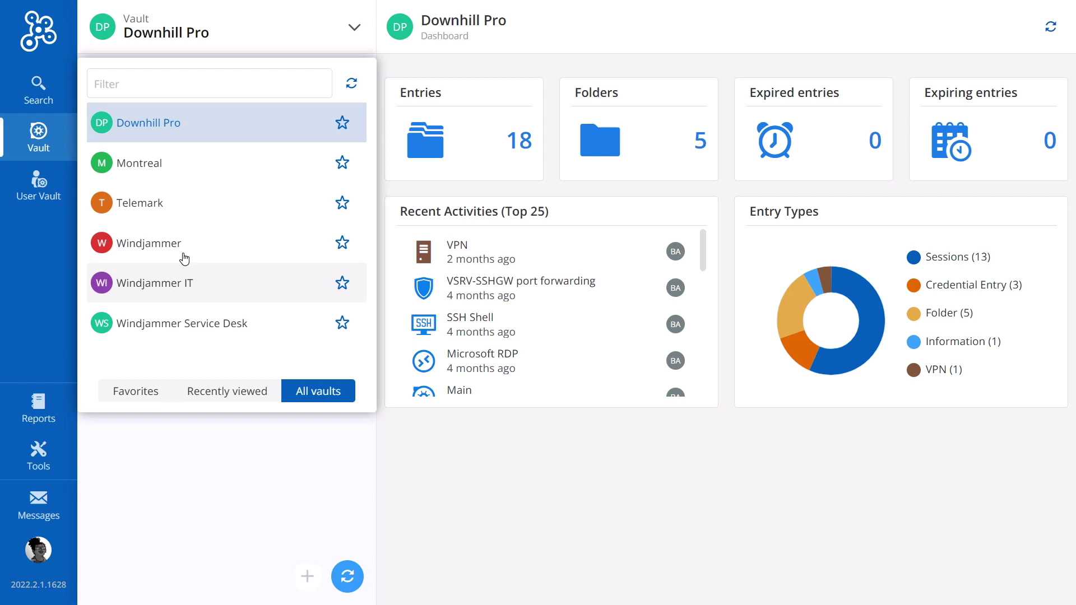
{"action": "left_click", "coordinate": [164, 208]}
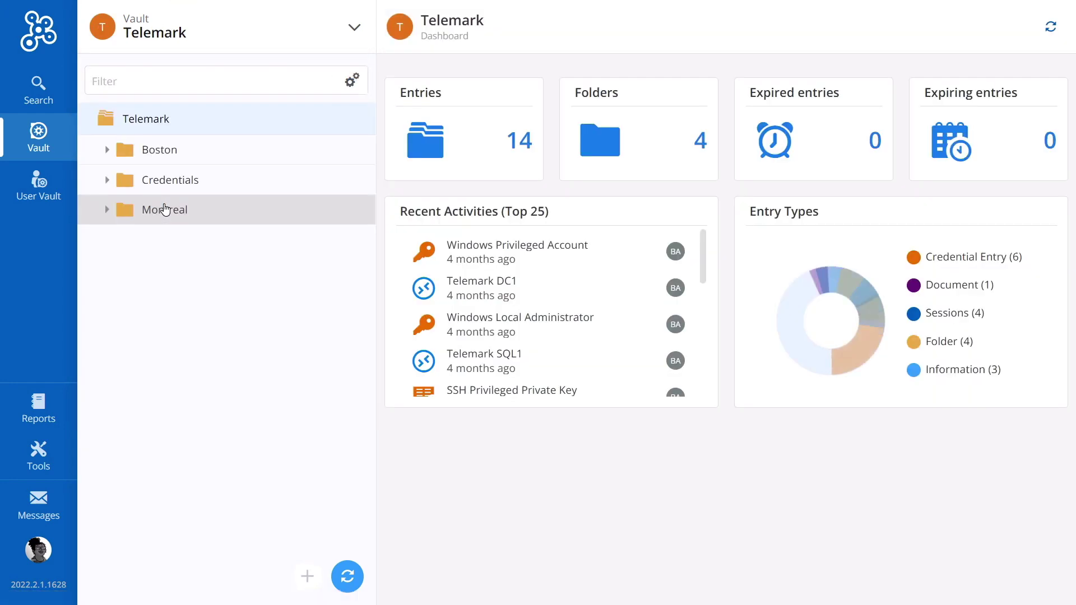
{"action": "left_click", "coordinate": [354, 31]}
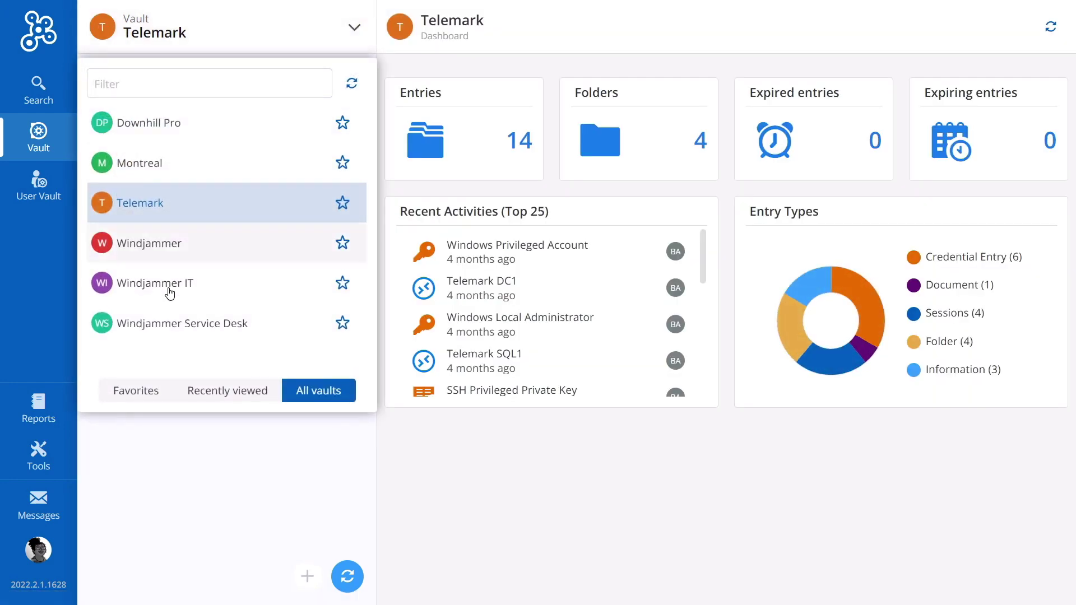
{"action": "left_click", "coordinate": [171, 320]}
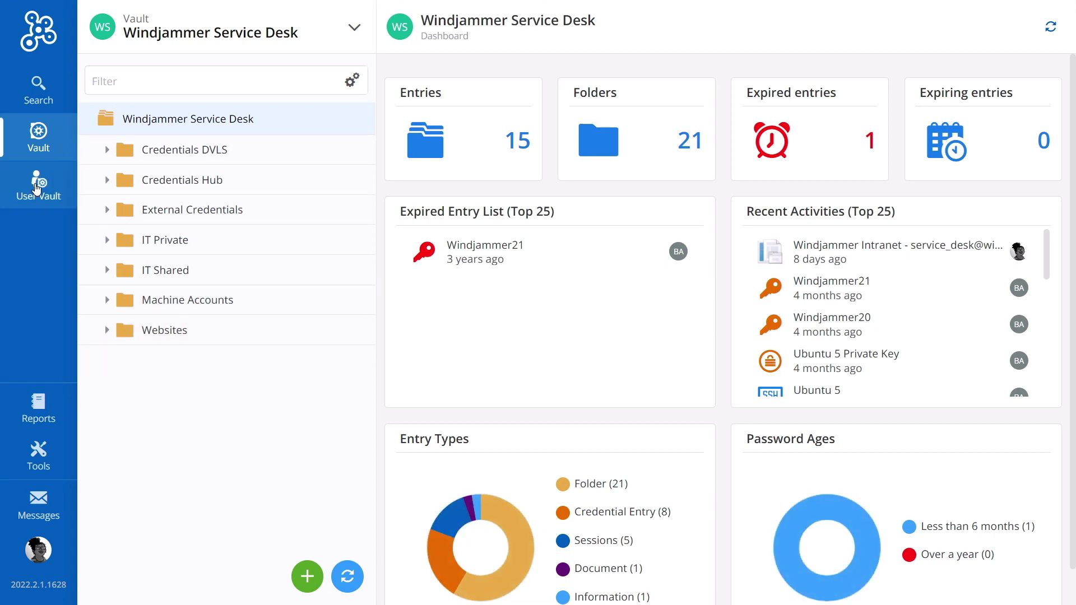
{"action": "left_click", "coordinate": [37, 189]}
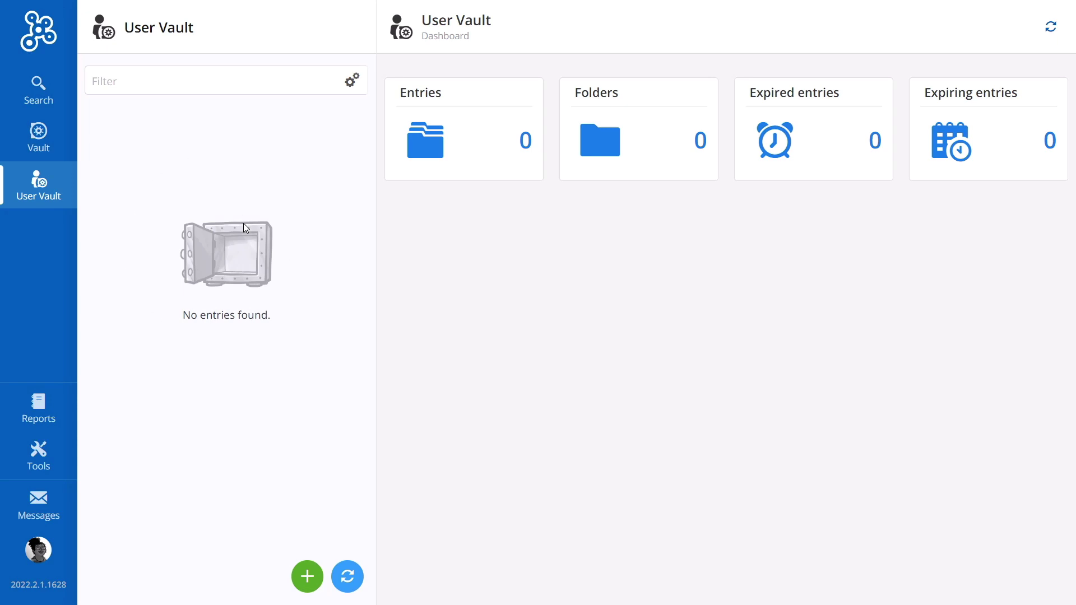
Create a new Alarm Code entry named 'Door Code' and open its alarm codes list
{"action": "left_click", "coordinate": [307, 577]}
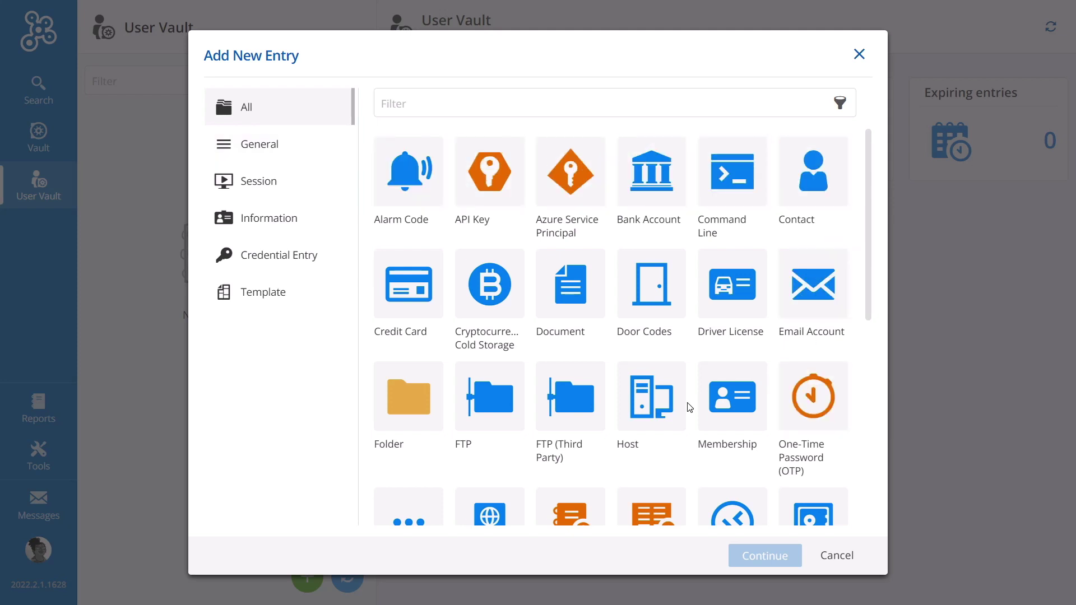
{"action": "left_click", "coordinate": [399, 197]}
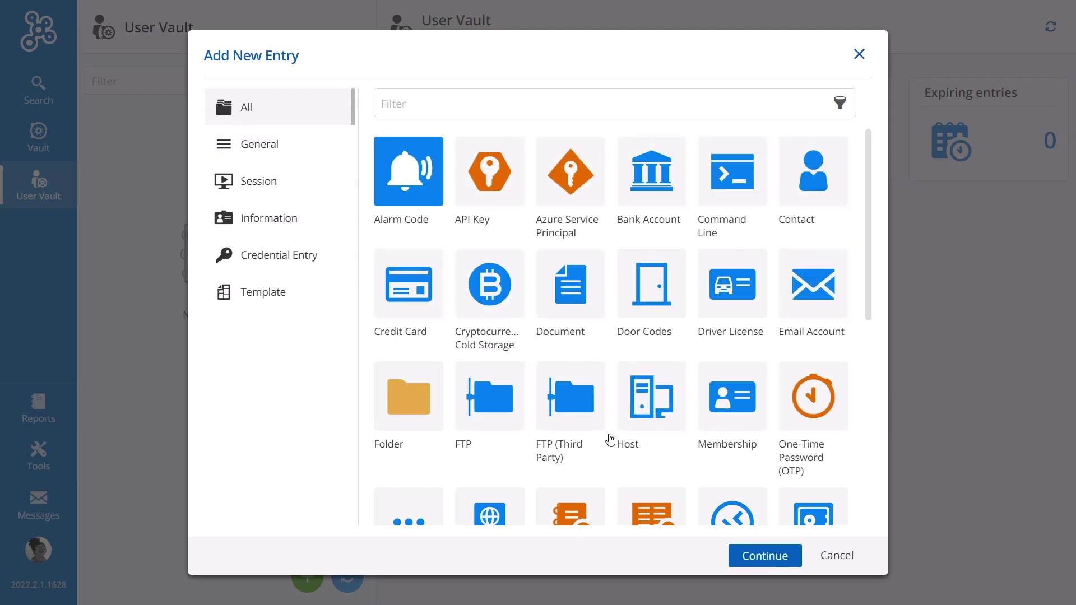
{"action": "left_click", "coordinate": [764, 555]}
{"action": "type", "text": "Door Code"}
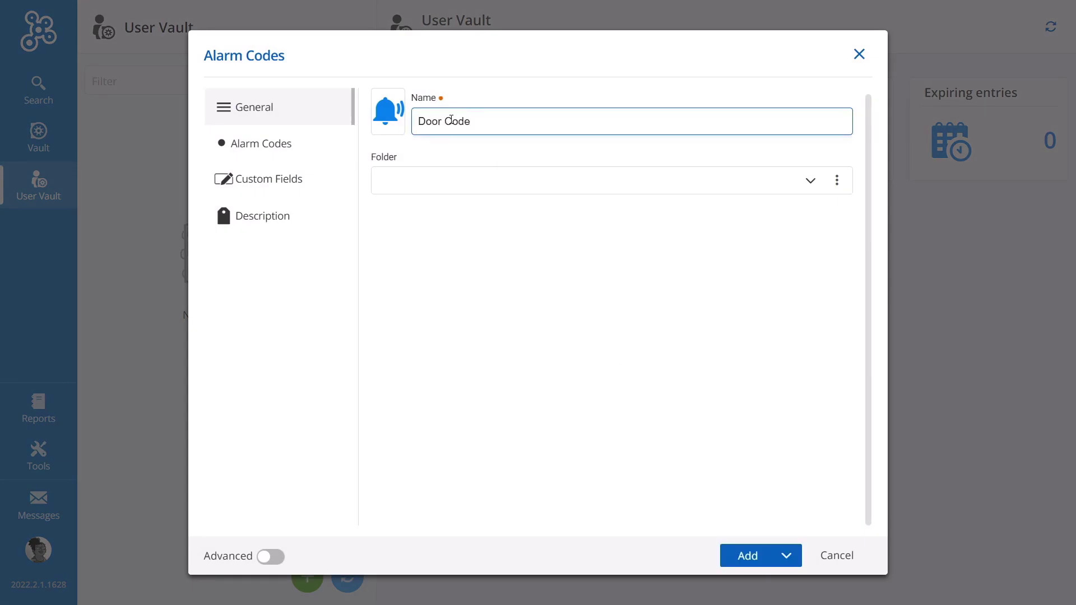
{"action": "left_click", "coordinate": [258, 150]}
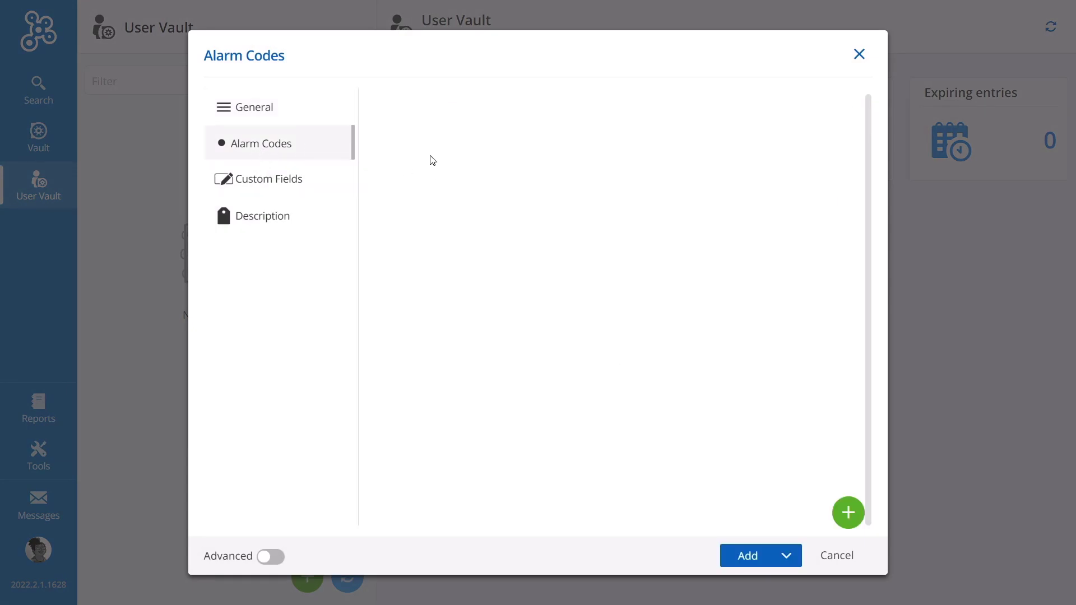
Add an alarm code record with the employee's name, alarm code and employee code, and save
{"action": "left_click", "coordinate": [846, 512]}
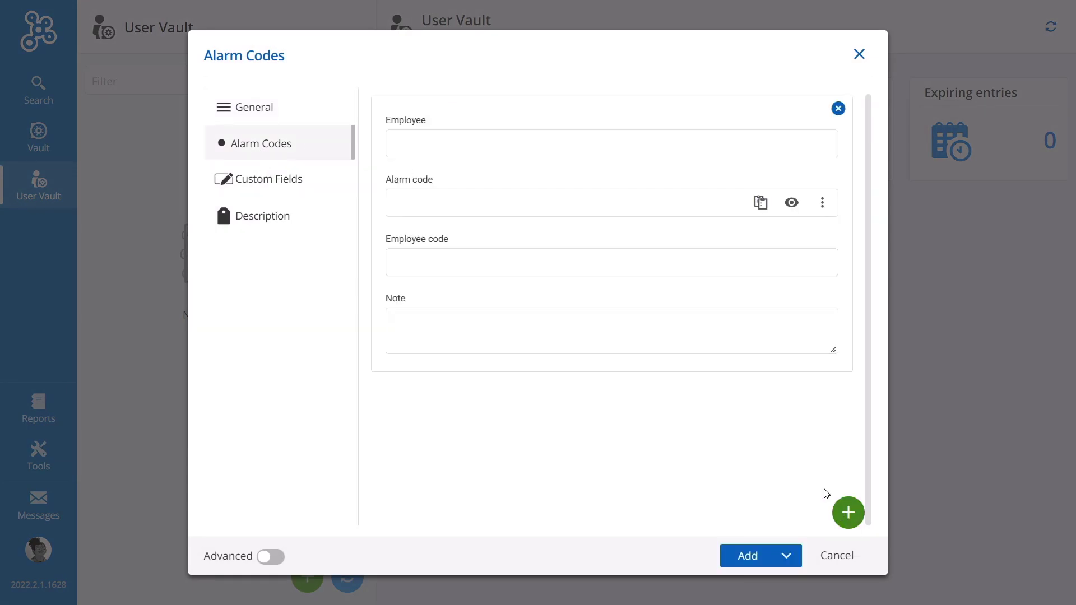
{"action": "left_click", "coordinate": [525, 145]}
{"action": "type", "text": "Kelly"}
{"action": "key", "text": "Tab"}
{"action": "type", "text": "••••••"}
{"action": "key", "text": "Tab"}
{"action": "type", "text": "00014"}
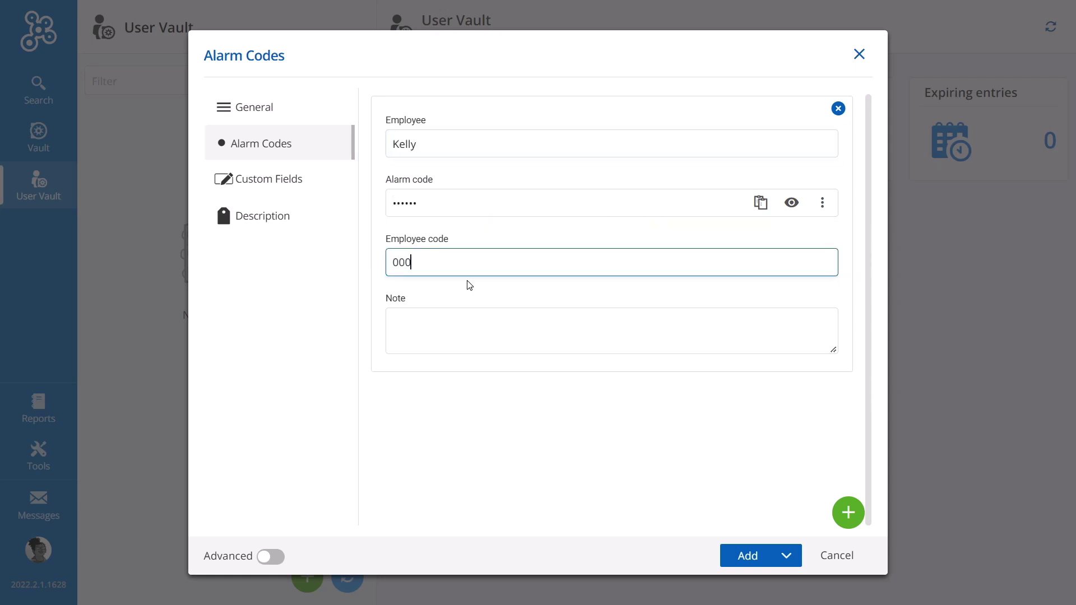
{"action": "left_click", "coordinate": [742, 556]}
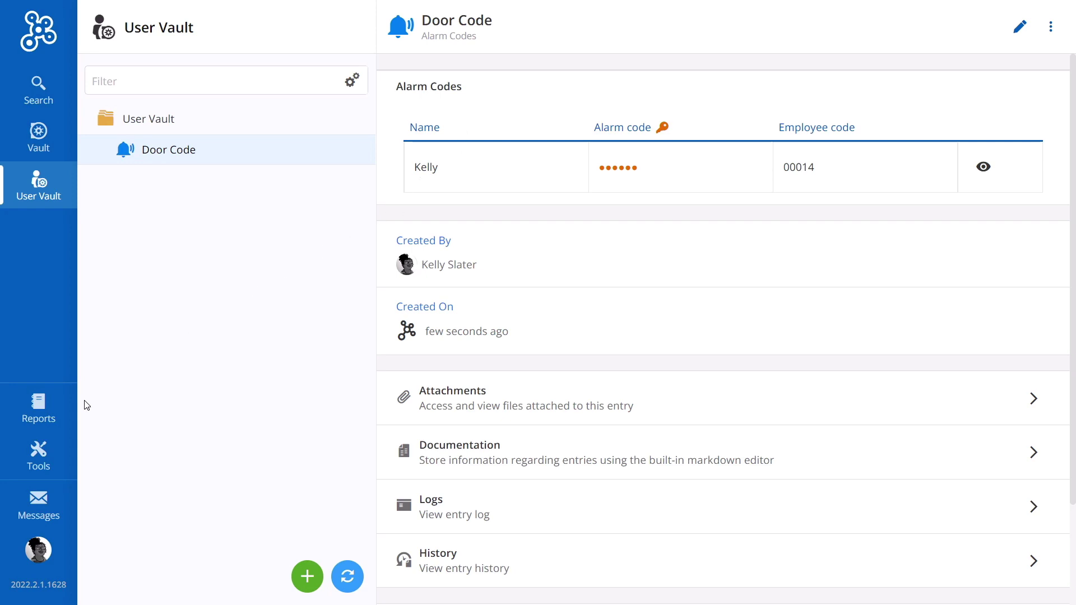
Go from Tools to the Password Hub download page and scroll to Companion Tools
{"action": "left_click", "coordinate": [47, 463]}
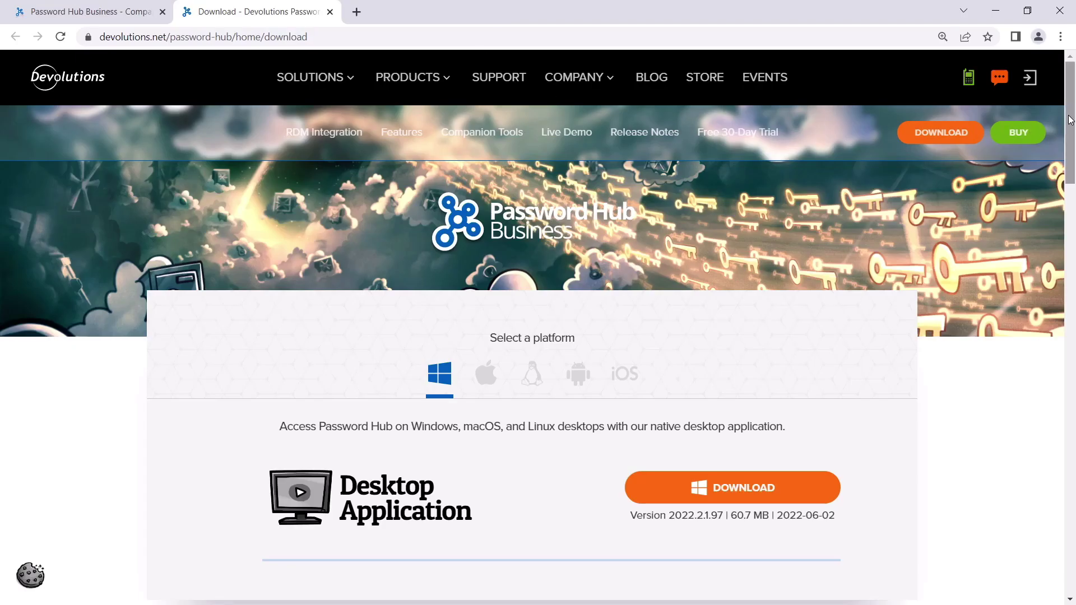
{"action": "left_click_drag", "start_coordinate": [1070, 115], "coordinate": [1047, 246]}
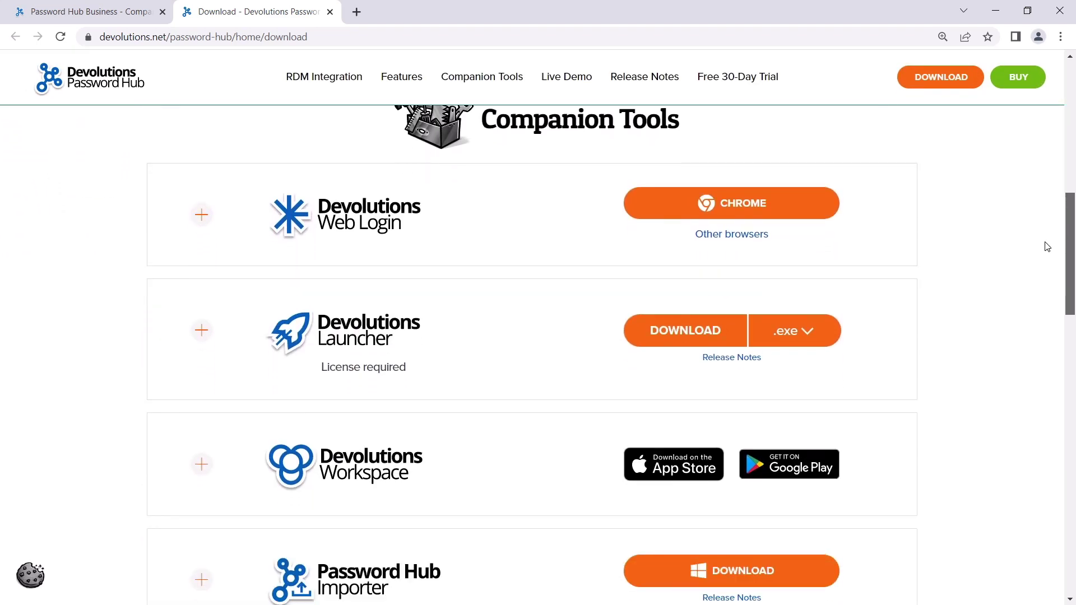
Add Devolutions Web Login to Chrome and pin it to the toolbar
{"action": "left_click", "coordinate": [744, 204]}
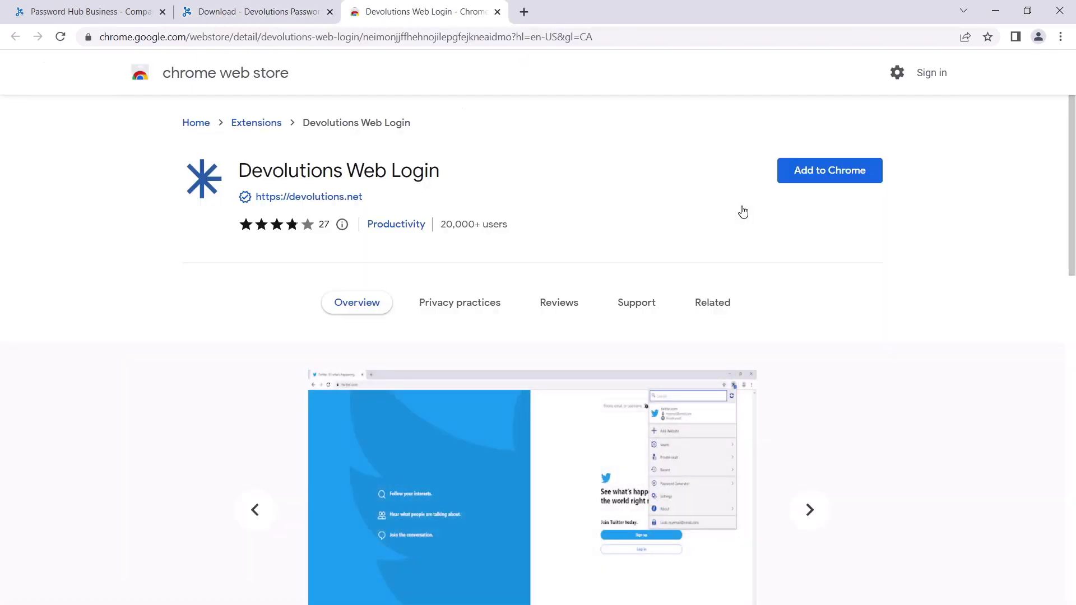
{"action": "left_click", "coordinate": [810, 185]}
{"action": "left_click", "coordinate": [991, 38]}
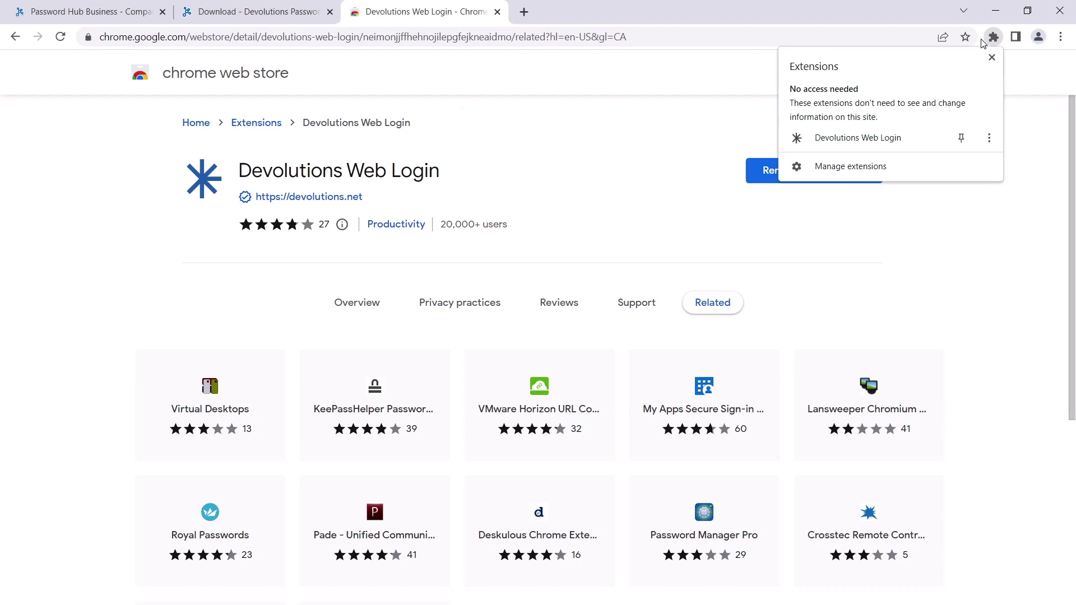
{"action": "left_click", "coordinate": [962, 139]}
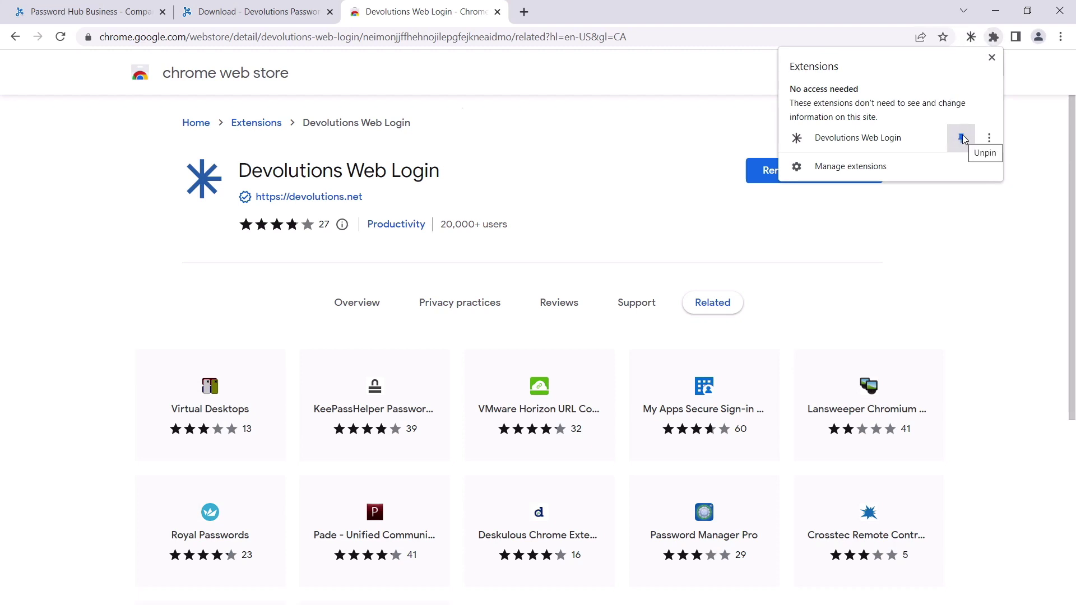
Close the Web Store and download page tabs, then open Devolutions Web Login
{"action": "left_click", "coordinate": [992, 58]}
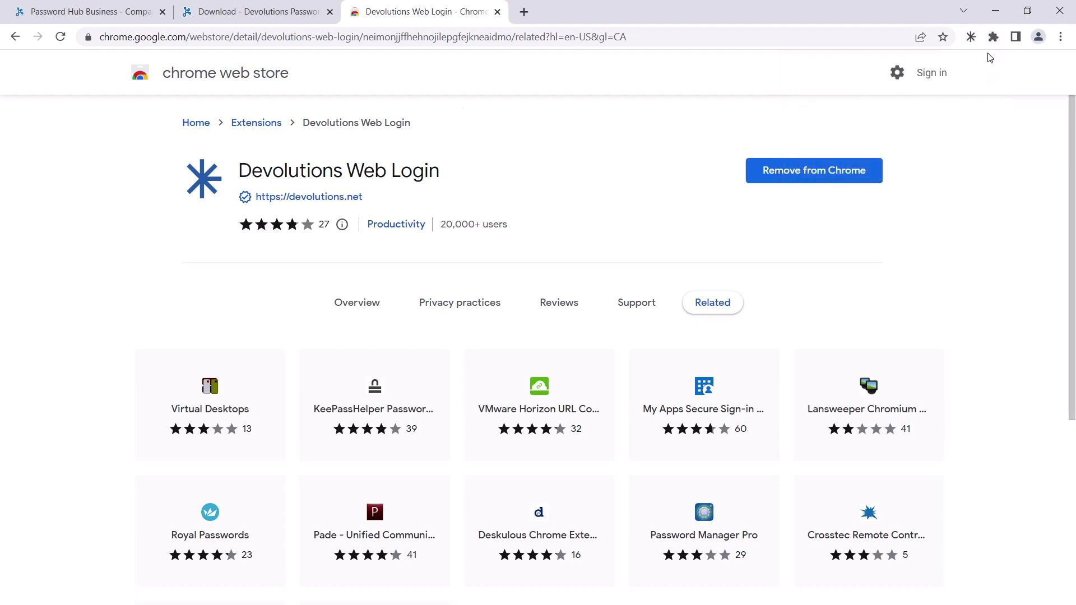
{"action": "left_click", "coordinate": [499, 13]}
{"action": "left_click", "coordinate": [329, 12]}
{"action": "left_click", "coordinate": [970, 37]}
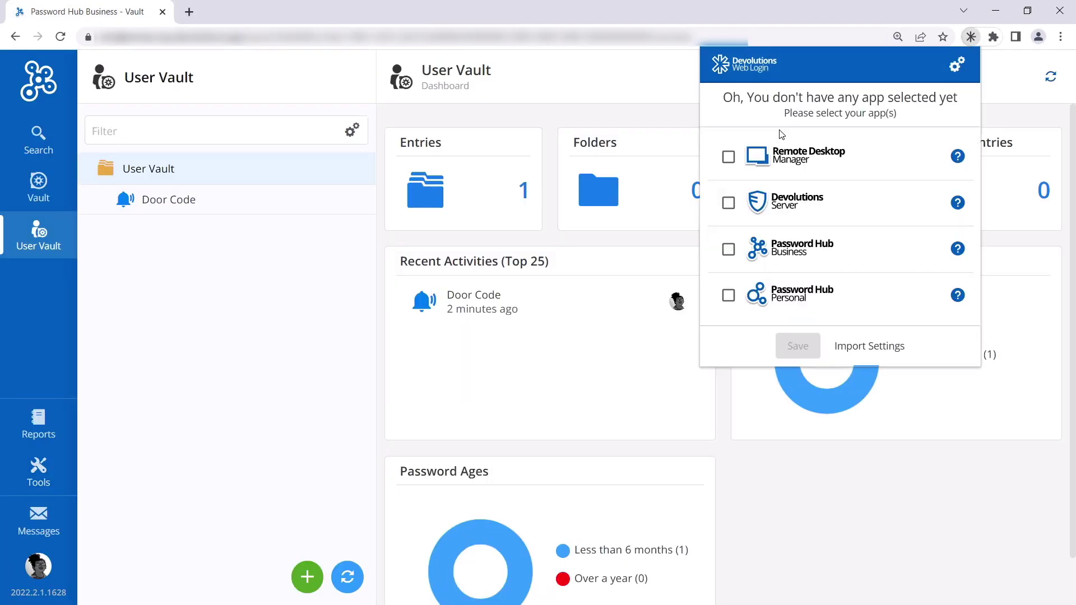
Connect Web Login to Password Hub Business with the server address, tested and saved
{"action": "left_click", "coordinate": [728, 248]}
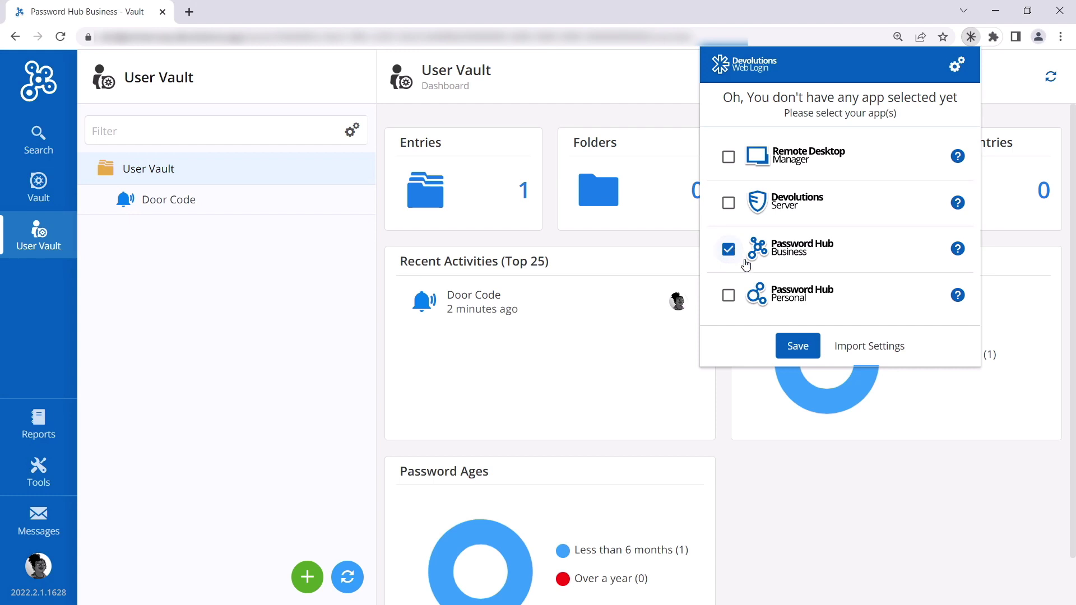
{"action": "left_click", "coordinate": [796, 340]}
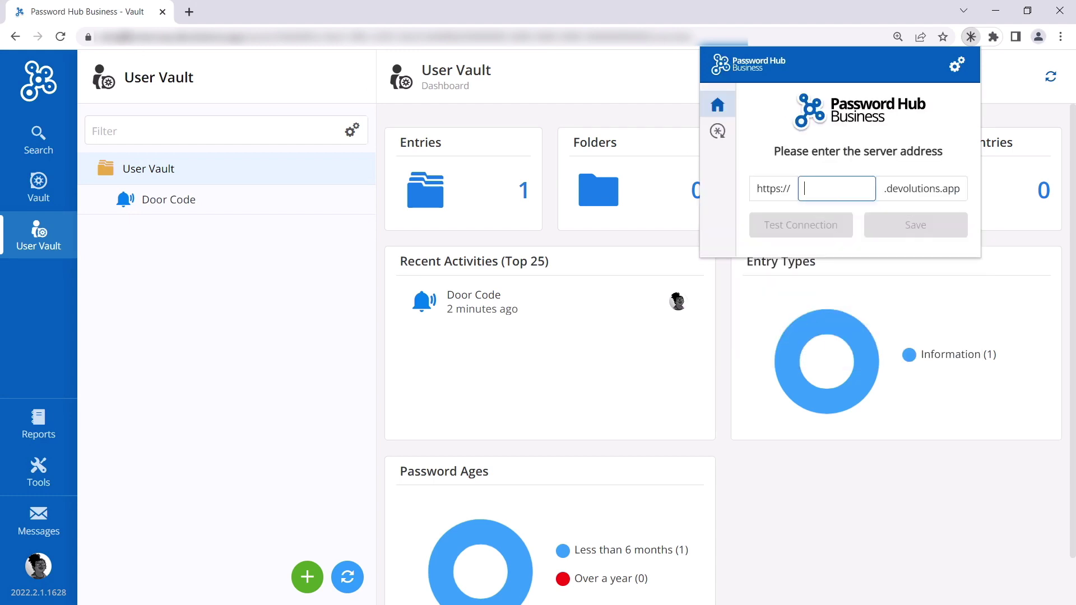
{"action": "left_click", "coordinate": [905, 36]}
{"action": "left_click", "coordinate": [970, 37]}
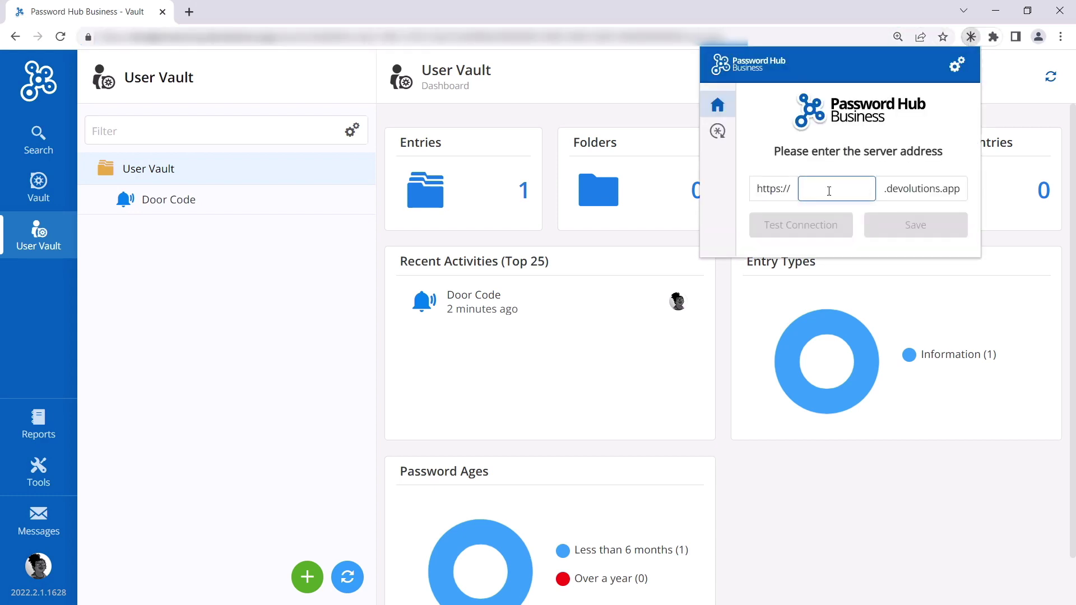
{"action": "key", "text": "ctrl+v"}
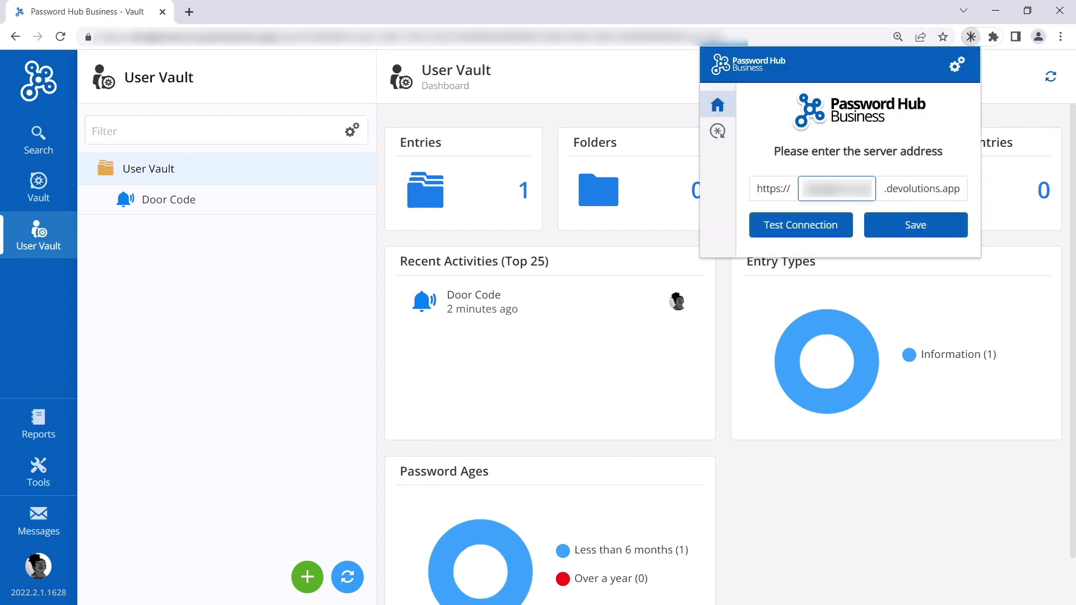
{"action": "left_click", "coordinate": [817, 222]}
{"action": "left_click", "coordinate": [884, 228]}
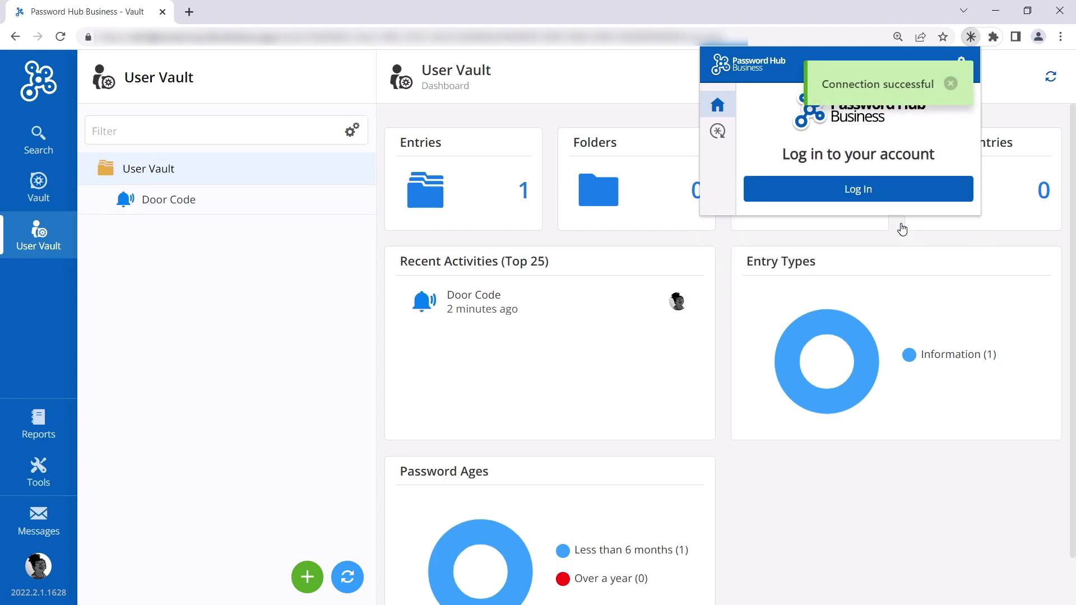
{"action": "left_click", "coordinate": [953, 93]}
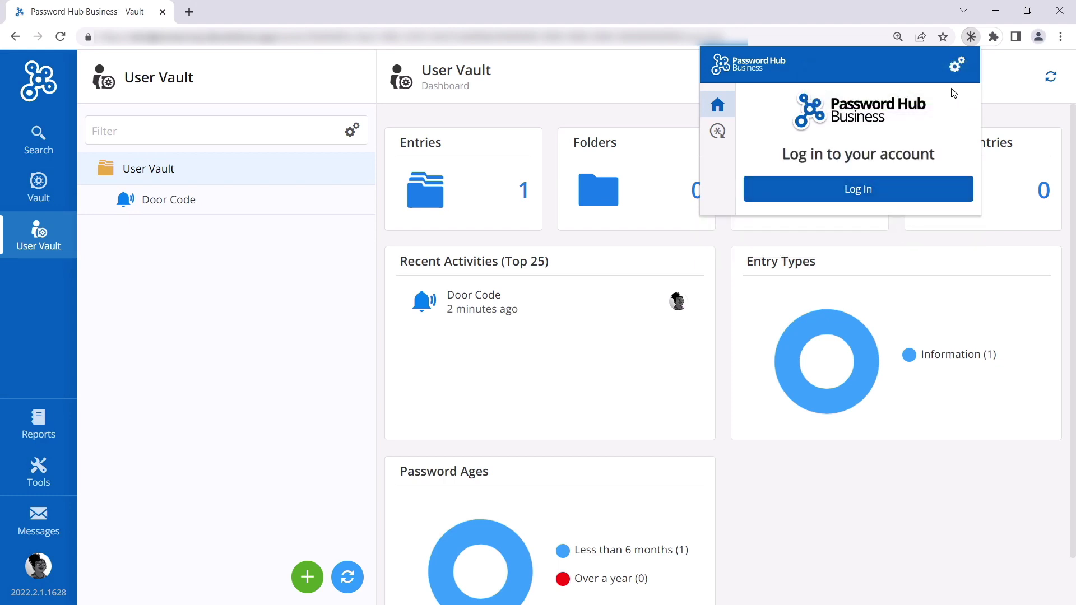
Log in to the Password Hub account through the extension with the account password
{"action": "left_click", "coordinate": [854, 188]}
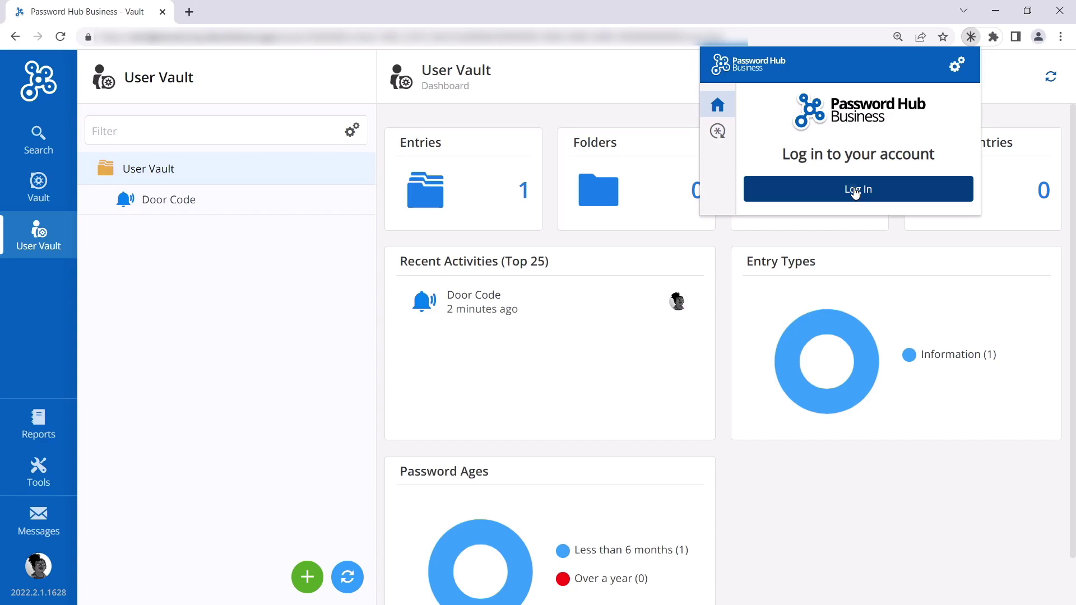
{"action": "key", "text": "ctrl+v"}
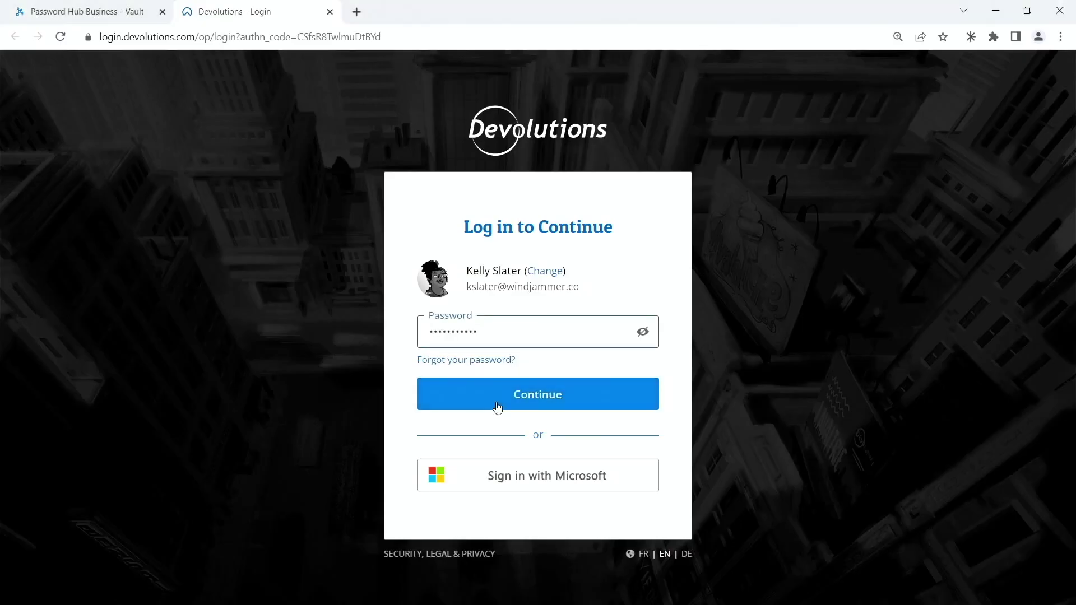
{"action": "left_click", "coordinate": [494, 395]}
{"action": "left_click", "coordinate": [329, 12]}
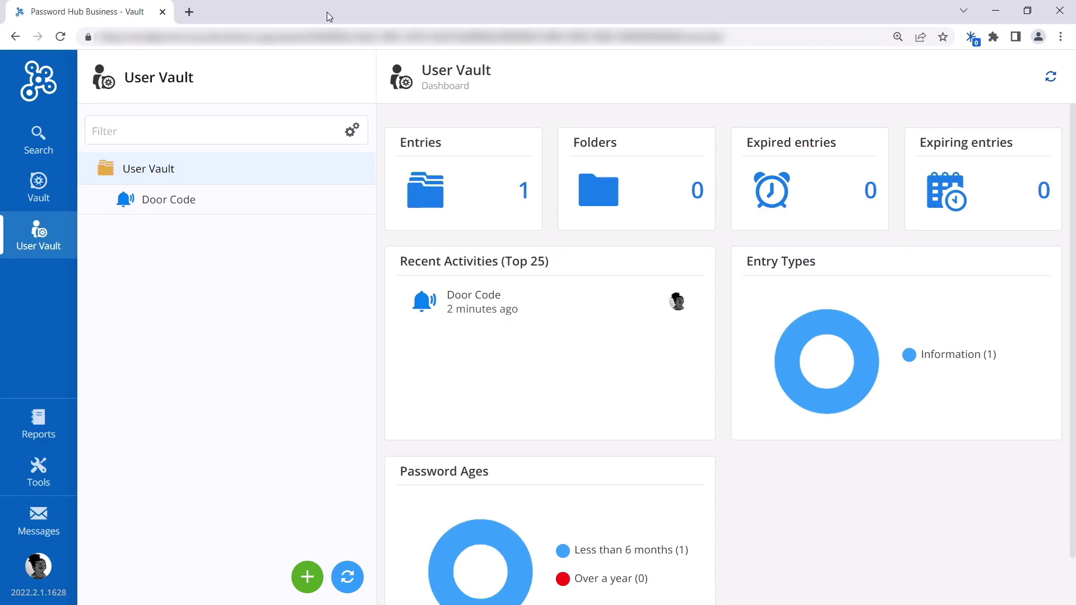
Set the extension to sync all six vaults
{"action": "left_click", "coordinate": [972, 37]}
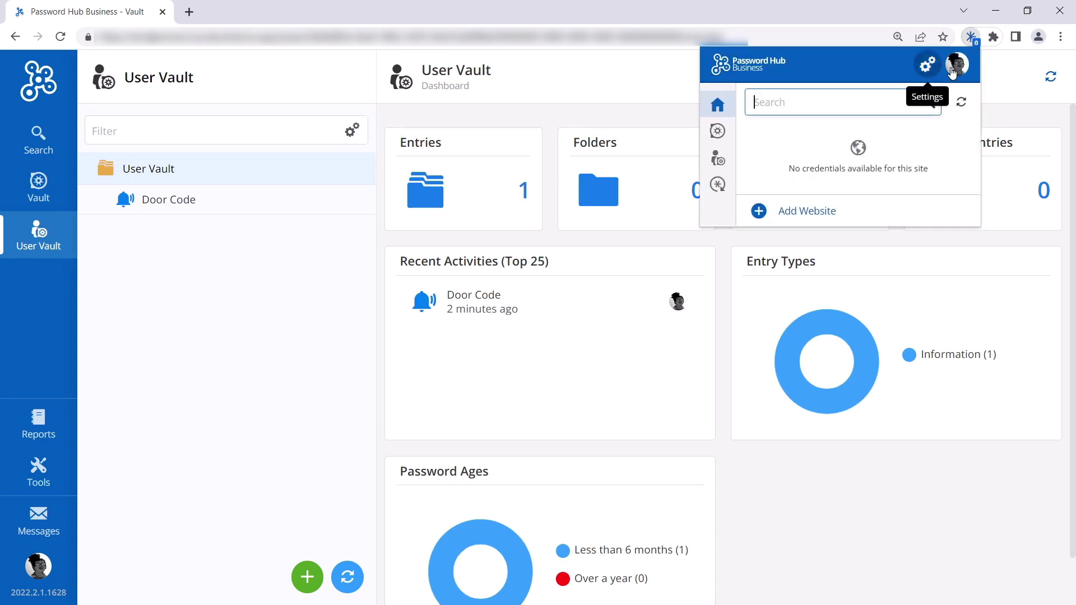
{"action": "left_click", "coordinate": [721, 135]}
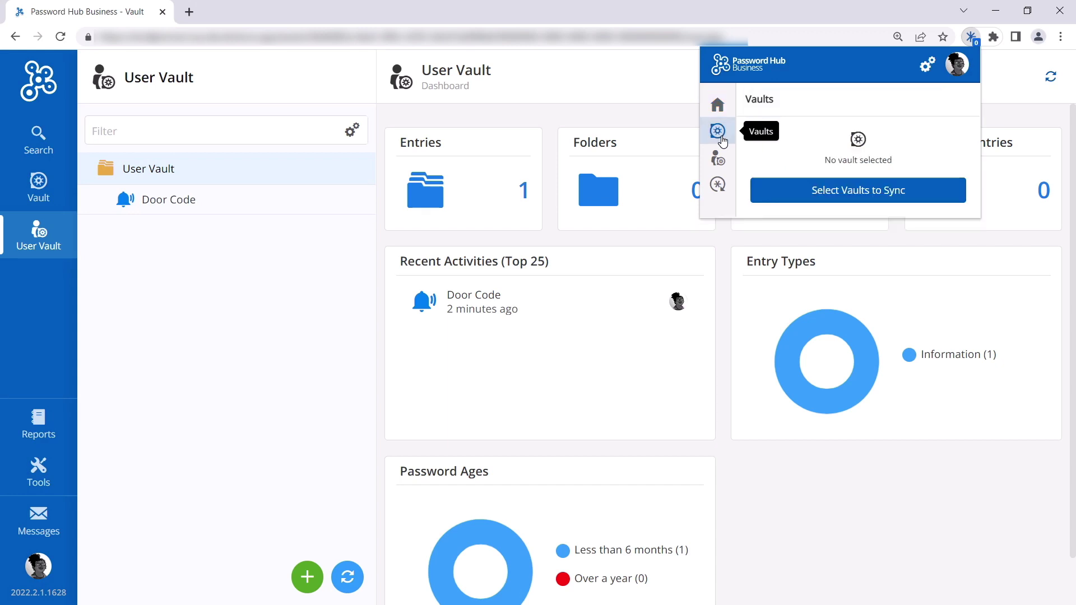
{"action": "left_click", "coordinate": [818, 189]}
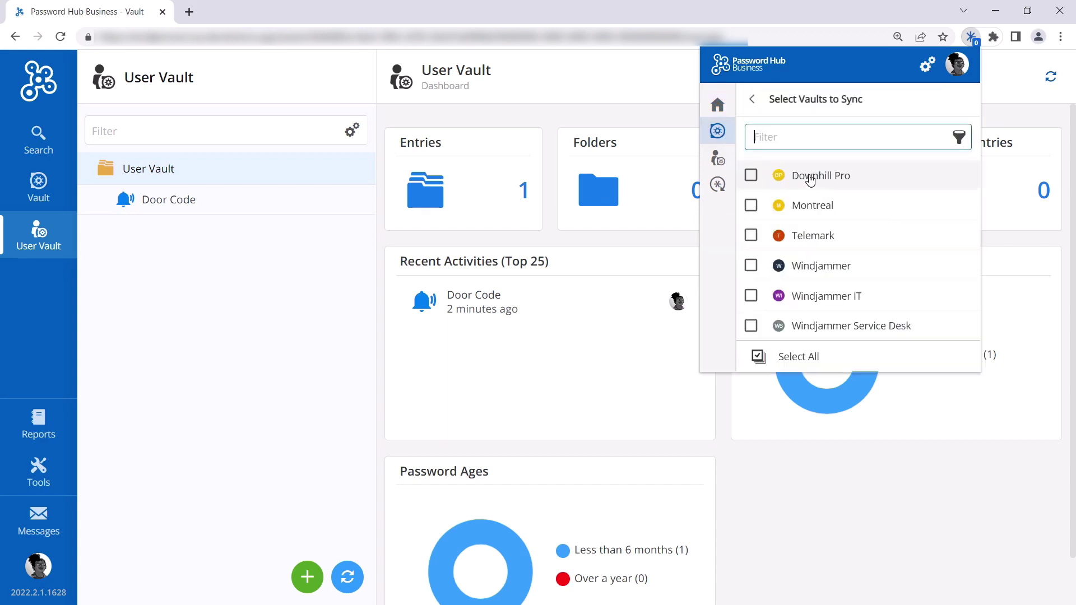
{"action": "left_click", "coordinate": [757, 357]}
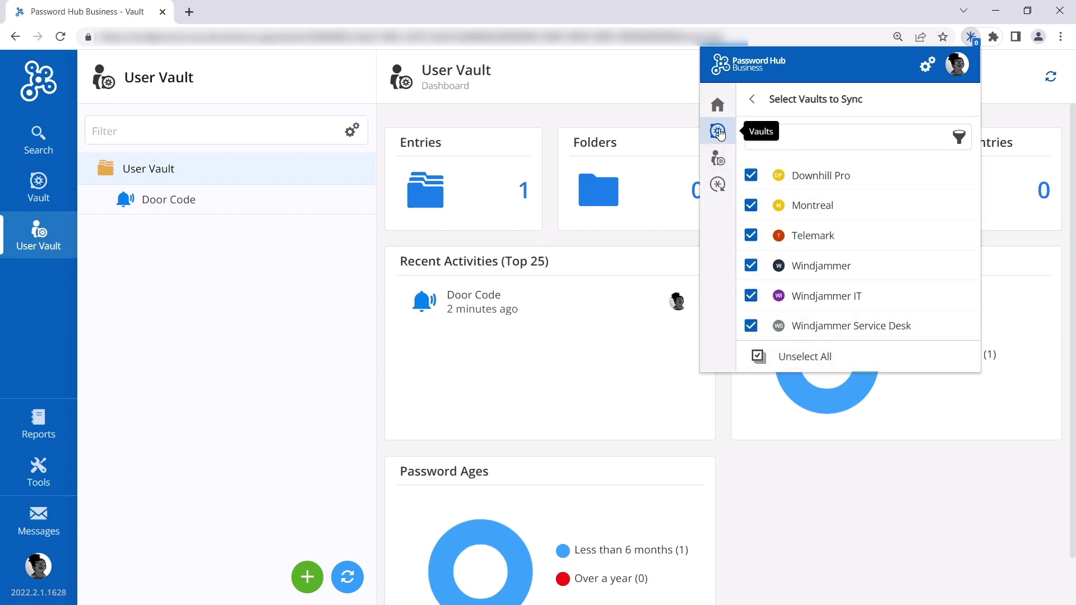
Search the extension for 'intranet' to list the Windjammer Intranet credentials
{"action": "left_click", "coordinate": [717, 105]}
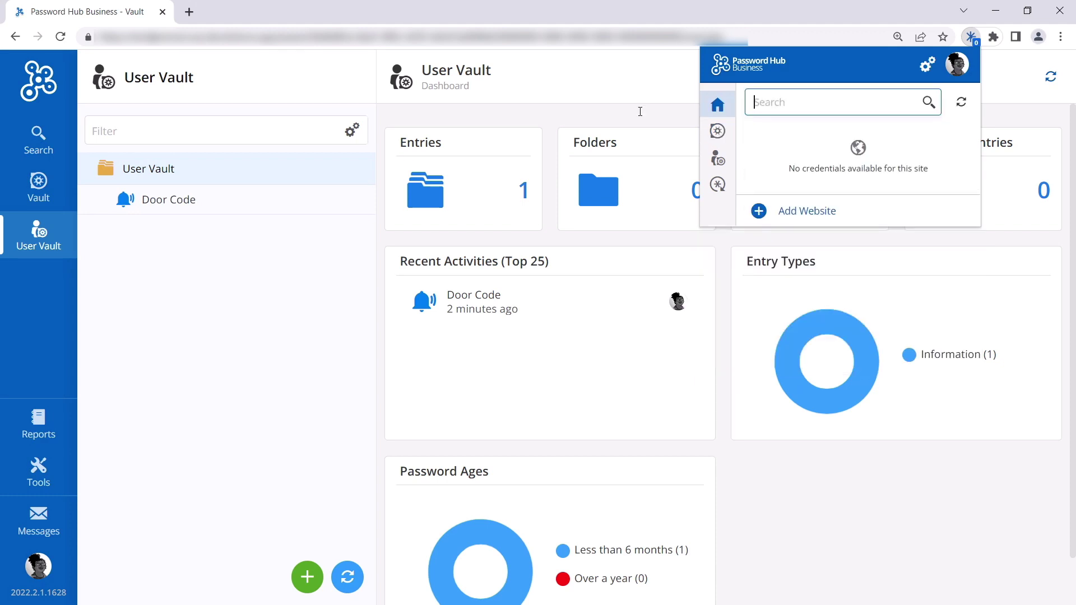
{"action": "type", "text": "intranet"}
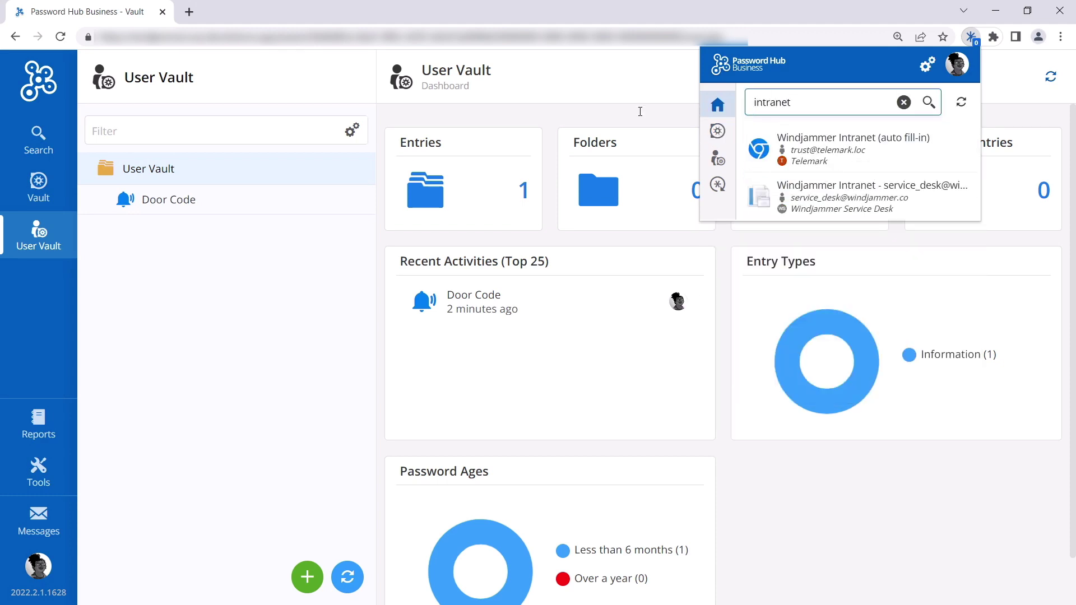
{"action": "mouse_move", "coordinate": [802, 185]}
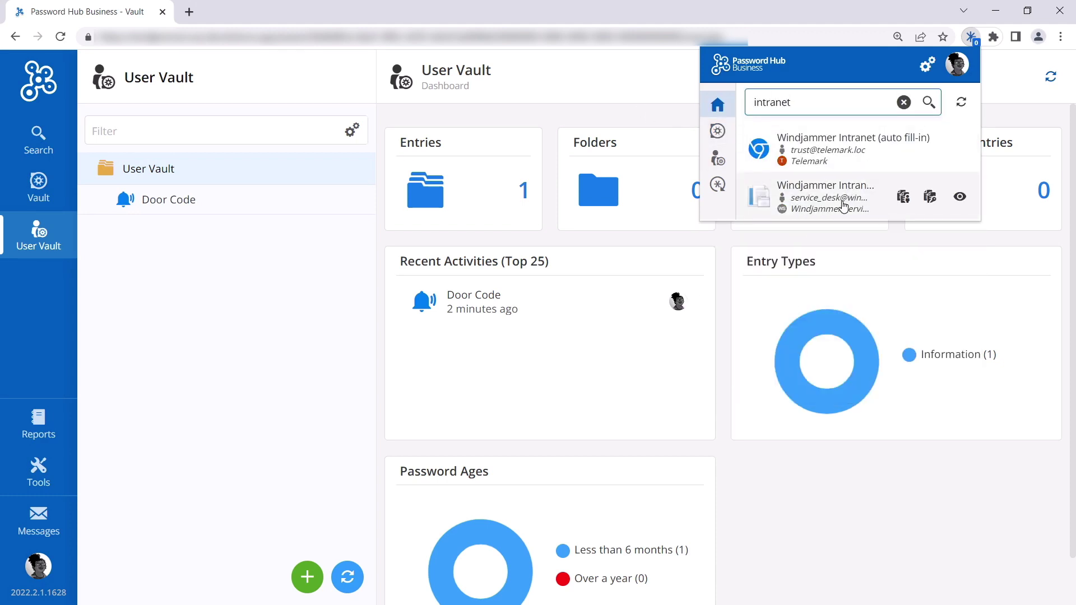
{"action": "mouse_move", "coordinate": [793, 160]}
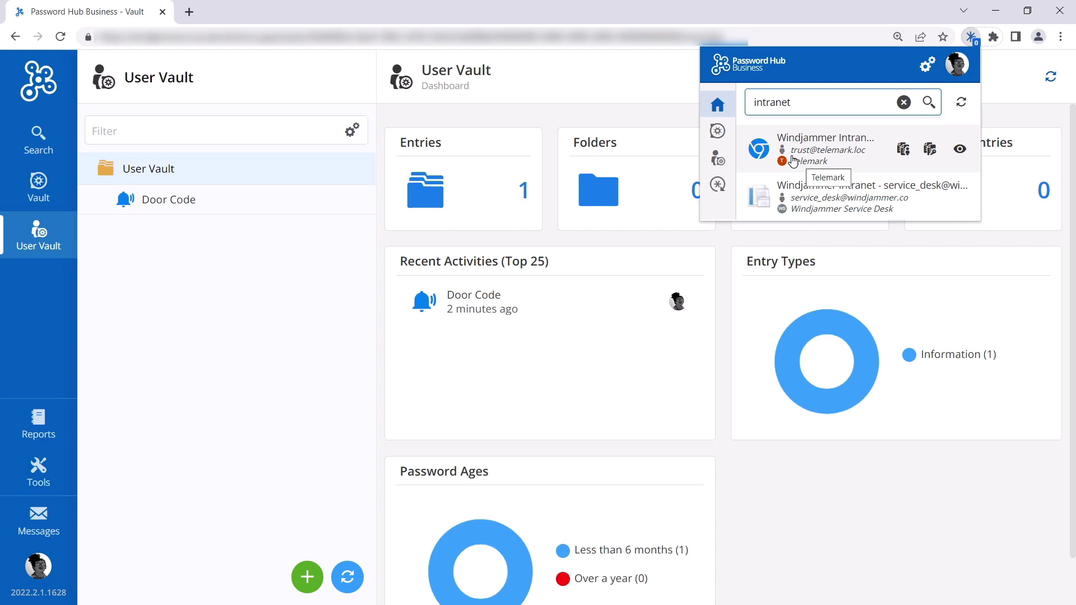
Log in to Atlassian with the autofilled email and password
{"action": "left_click", "coordinate": [971, 38]}
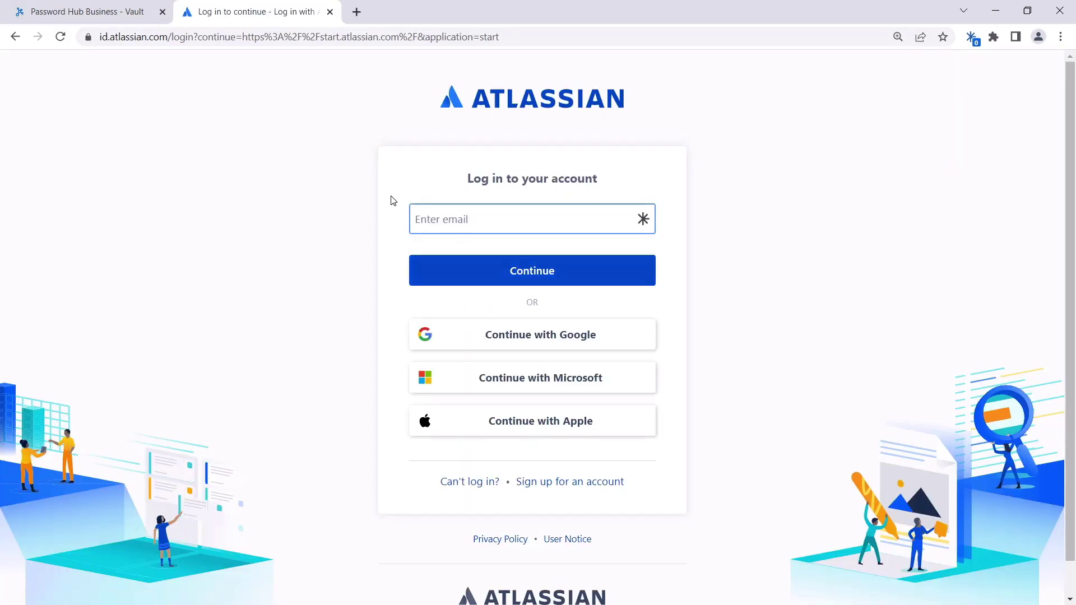
{"action": "left_click", "coordinate": [506, 271]}
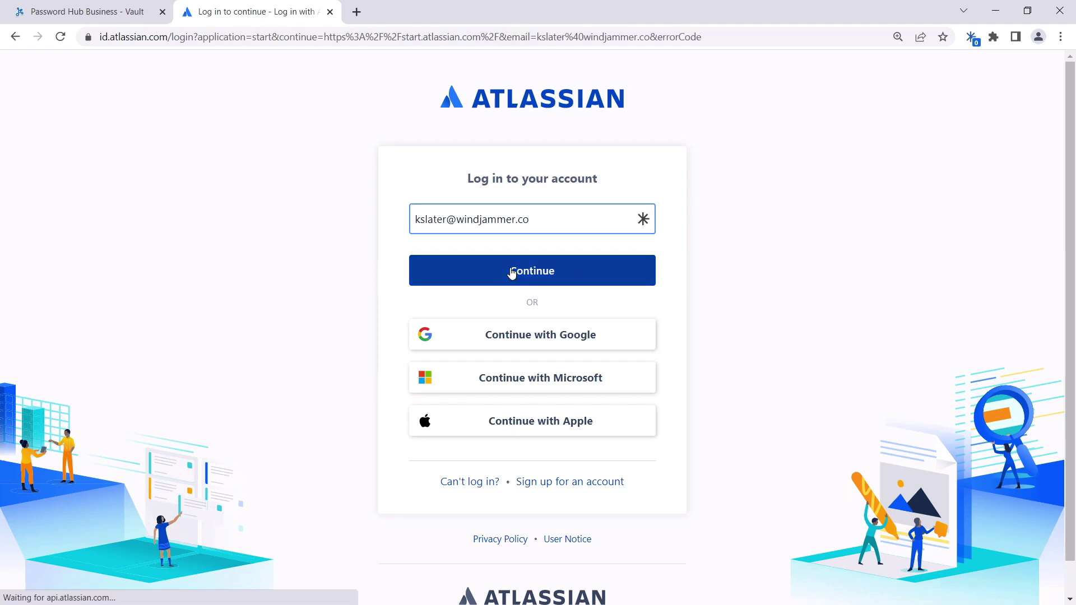
{"action": "left_click", "coordinate": [516, 311]}
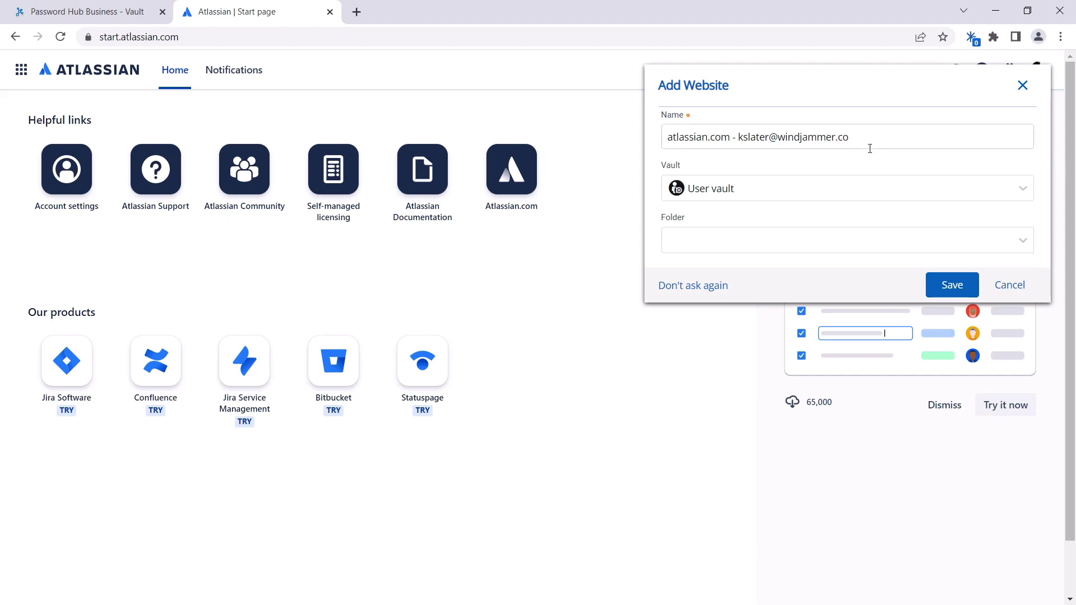
Save the Atlassian credentials as a website entry in the User vault and view it
{"action": "left_click", "coordinate": [1017, 188]}
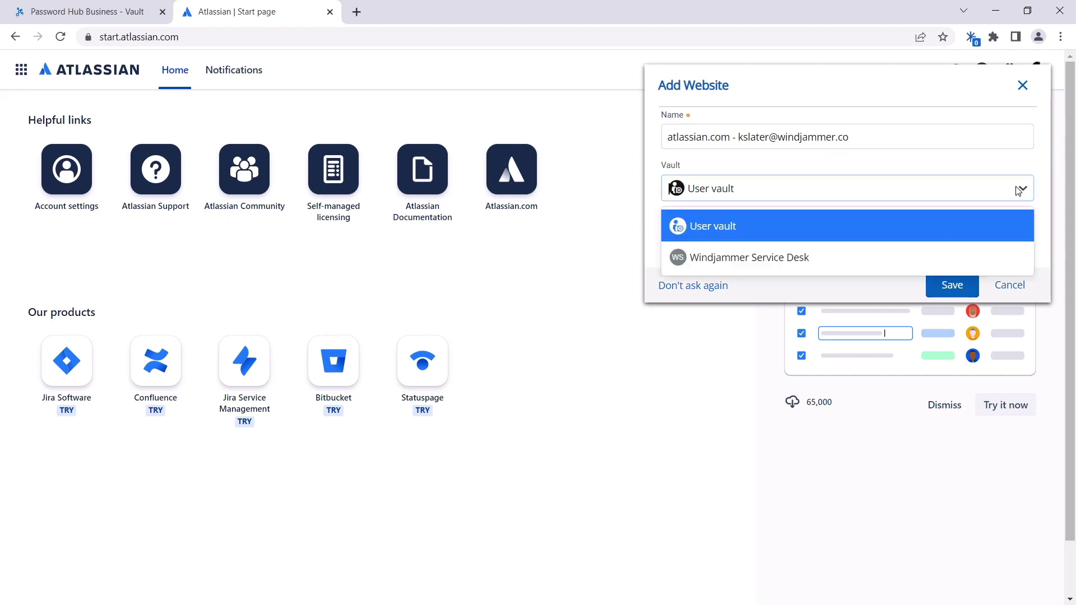
{"action": "left_click", "coordinate": [777, 234]}
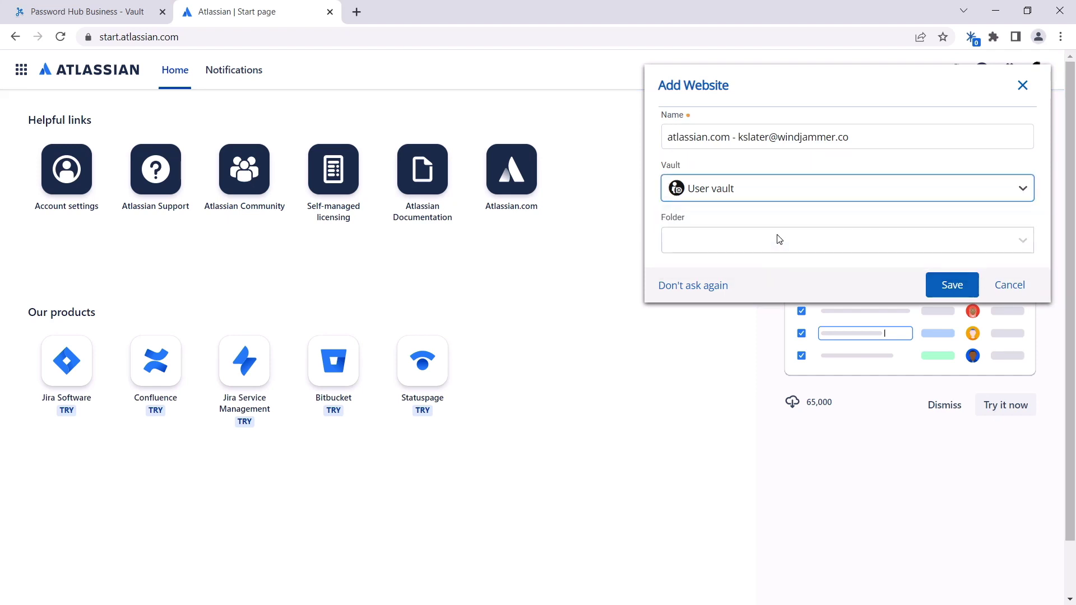
{"action": "left_click", "coordinate": [944, 287]}
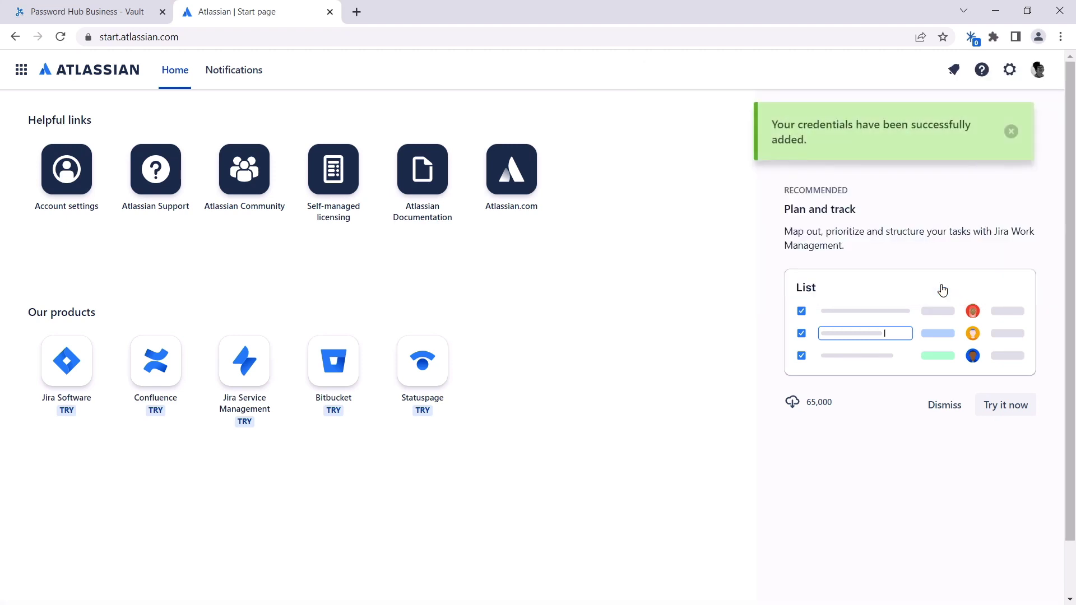
{"action": "left_click", "coordinate": [348, 577]}
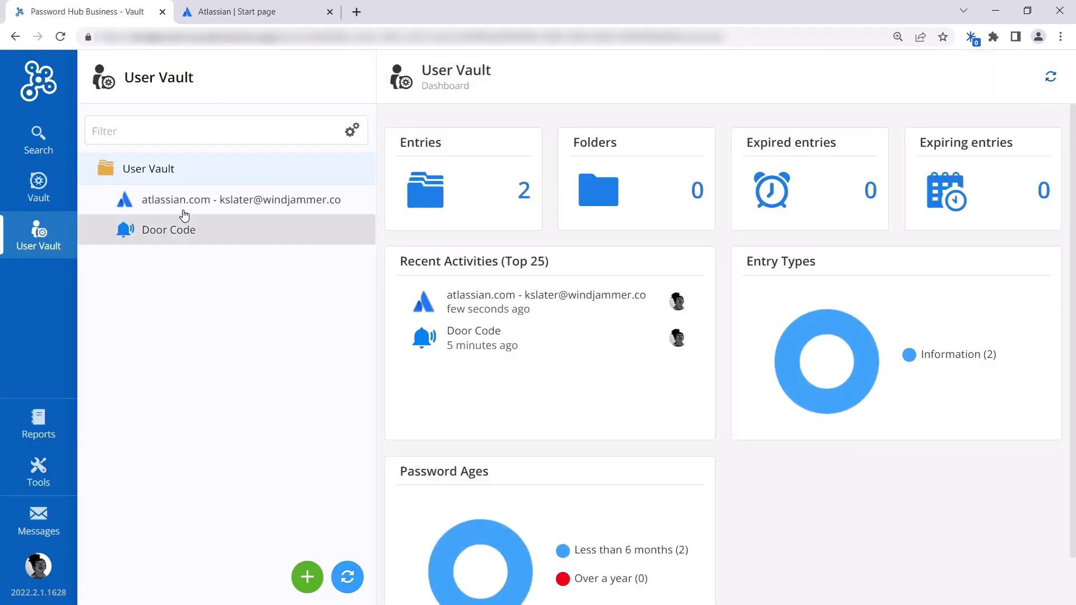
{"action": "double_click", "coordinate": [180, 211]}
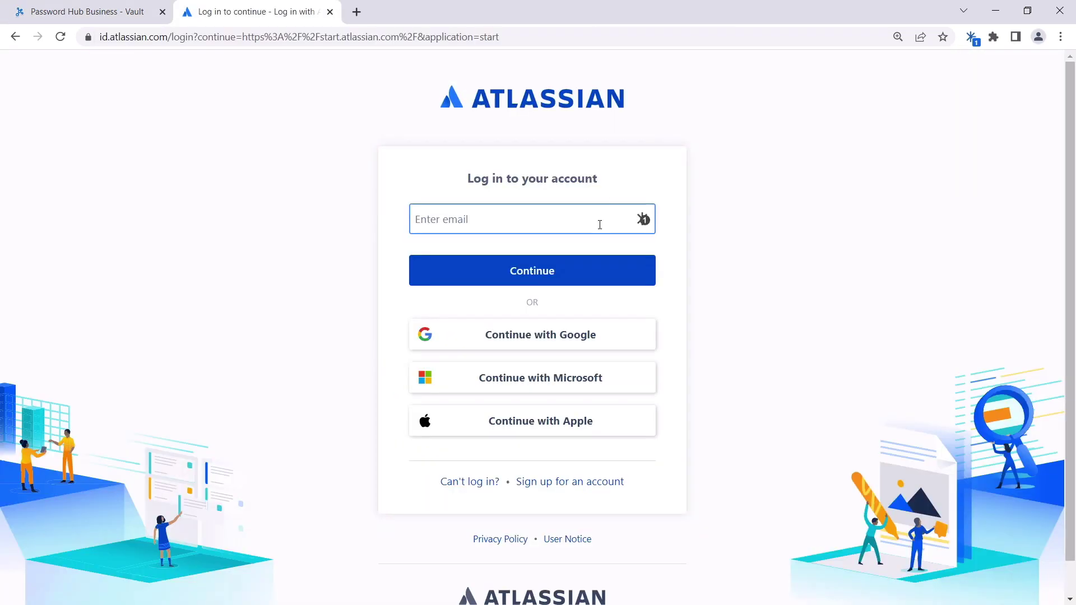
{"action": "left_click", "coordinate": [305, 129]}
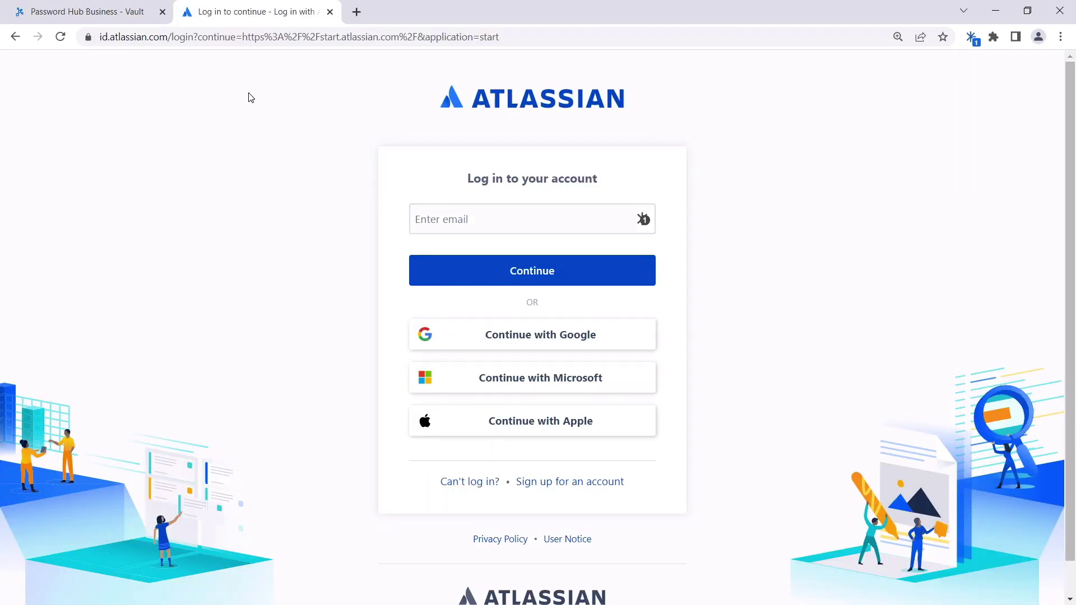
{"action": "left_click", "coordinate": [644, 220]}
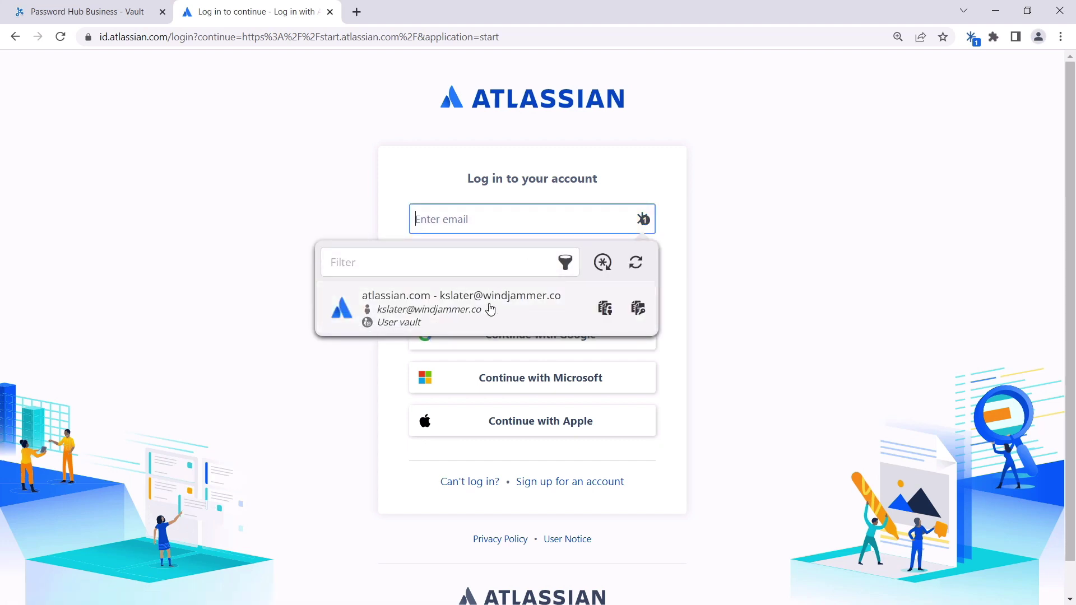
{"action": "left_click", "coordinate": [971, 37]}
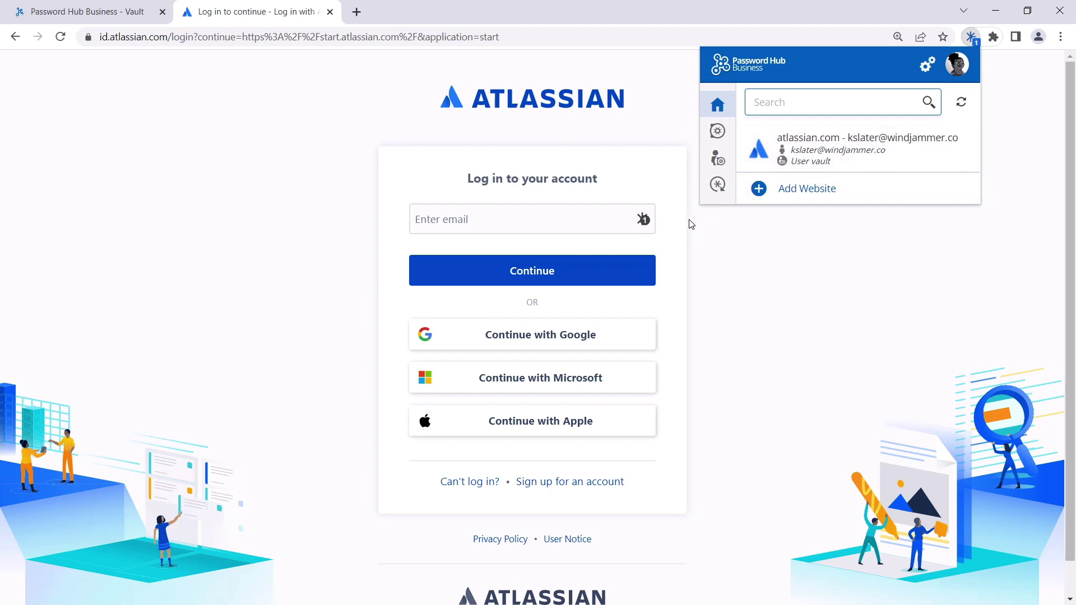
{"action": "left_click", "coordinate": [643, 222]}
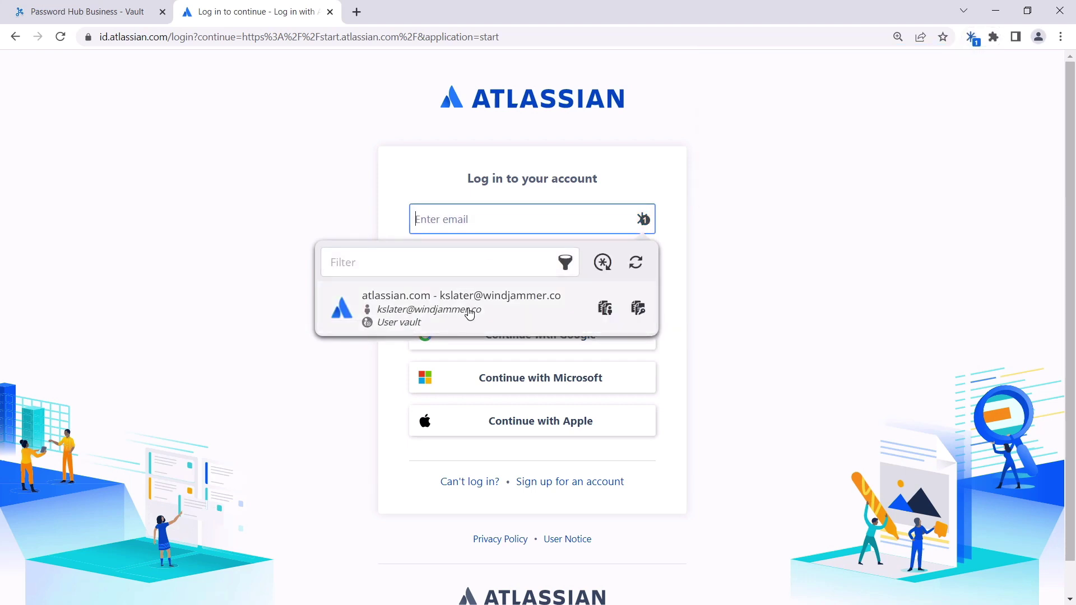
Autofill the email and password from the atlassian.com credential and log in
{"action": "left_click", "coordinate": [470, 315]}
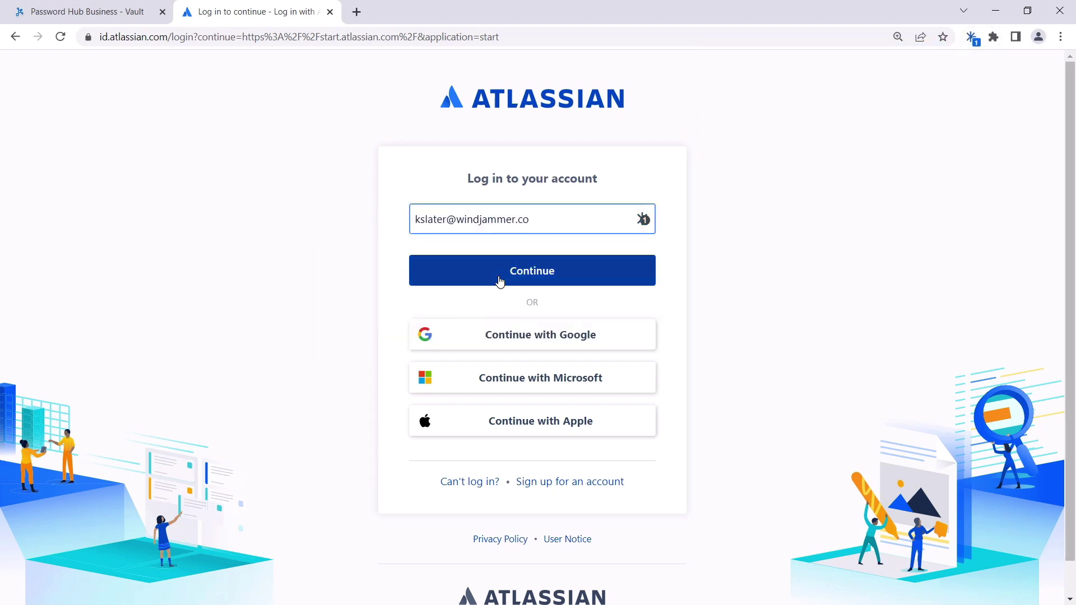
{"action": "left_click", "coordinate": [498, 281]}
{"action": "left_click", "coordinate": [521, 307]}
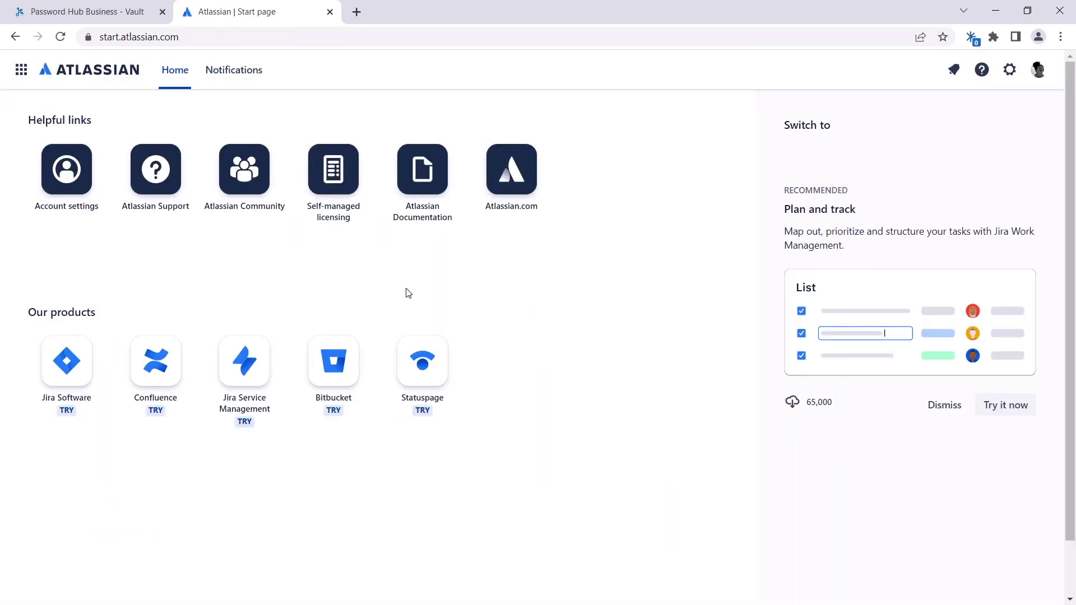
Return to the Password Hub Business vault tab showing the atlassian.com entry details
{"action": "left_click", "coordinate": [100, 20]}
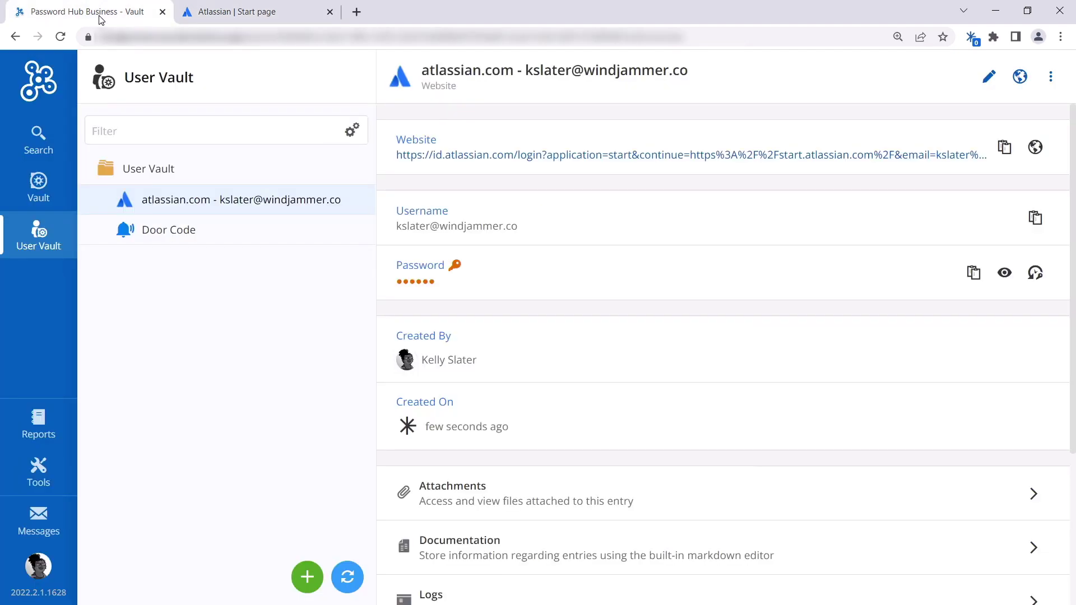